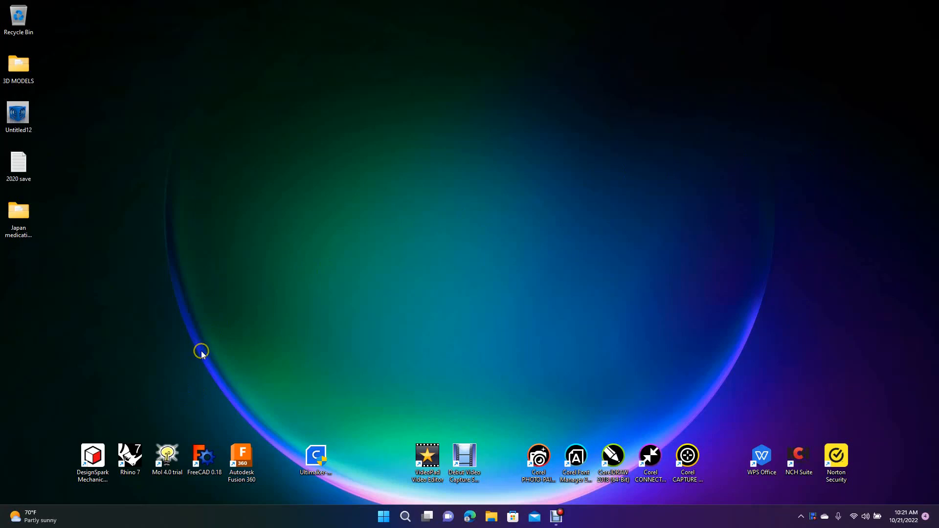
Launch the MoI 4.0 trial and dismiss its trial notice
double_click(170, 453)
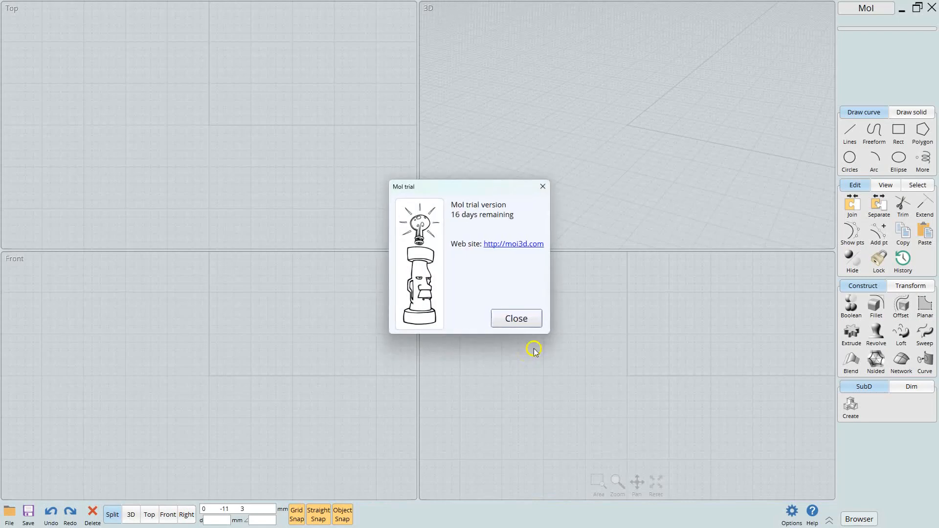
left_click(518, 318)
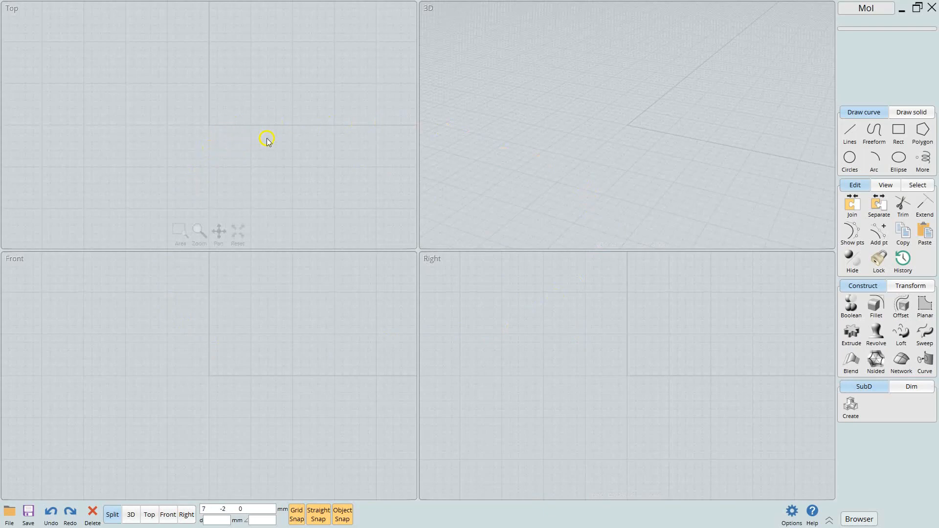
Preview the single 3D, Top, Front and Right viewports and restore the four-view split layout
left_click(131, 515)
left_click(149, 515)
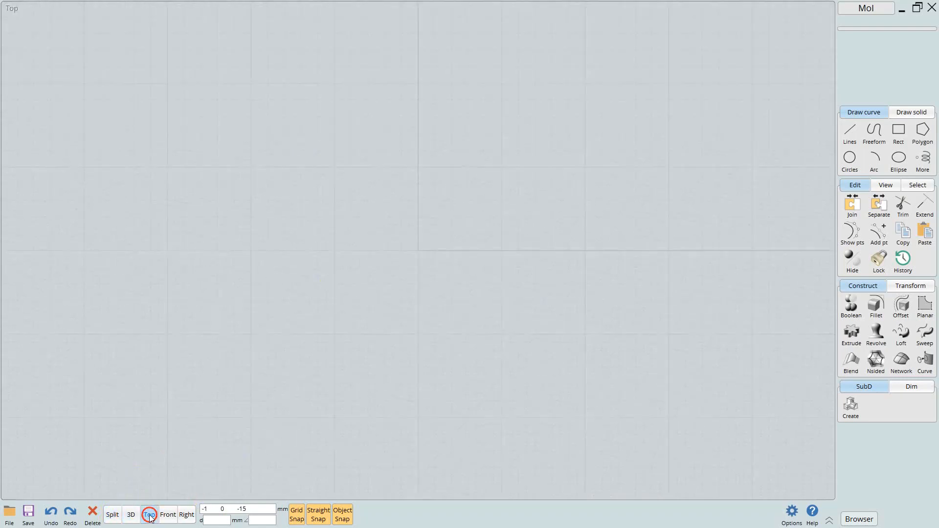
left_click(168, 517)
left_click(182, 518)
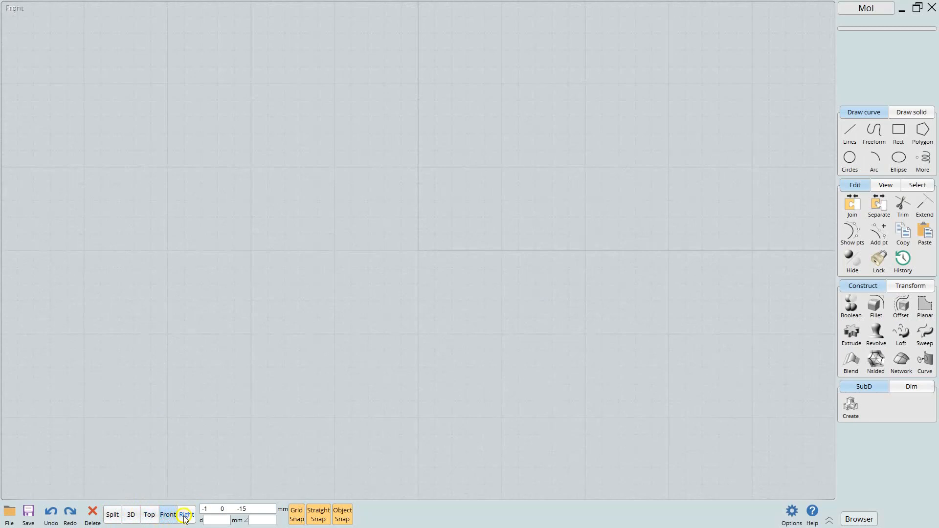
left_click(114, 515)
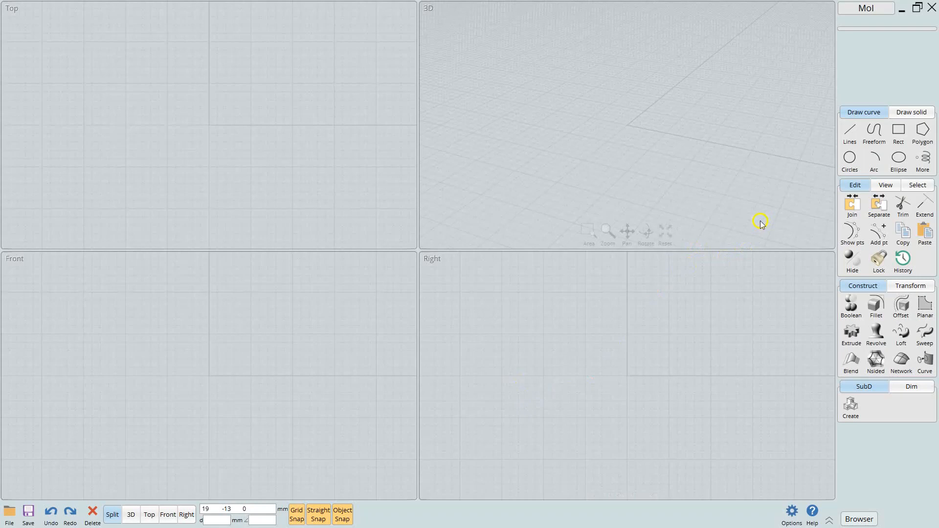
Draw a center-based circle with an 8 mm radius at the origin in the Top view
left_click(849, 158)
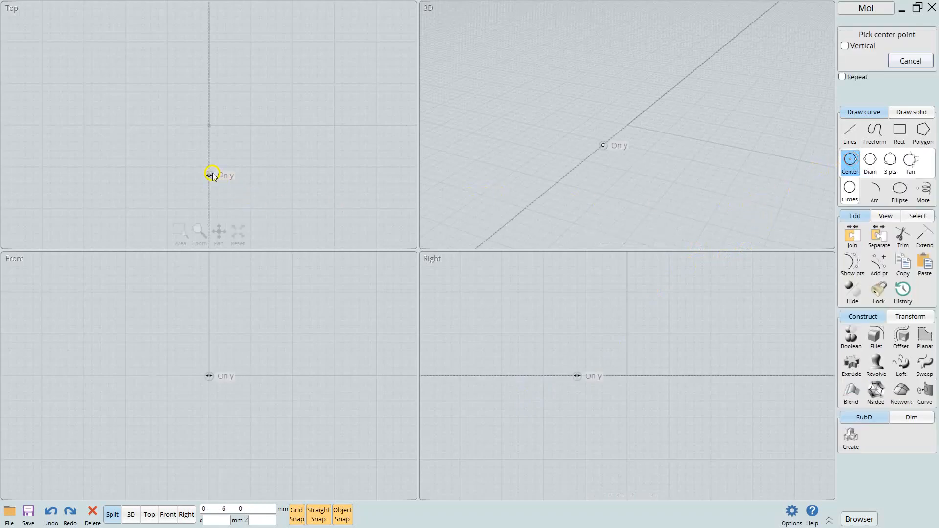
left_click(209, 126)
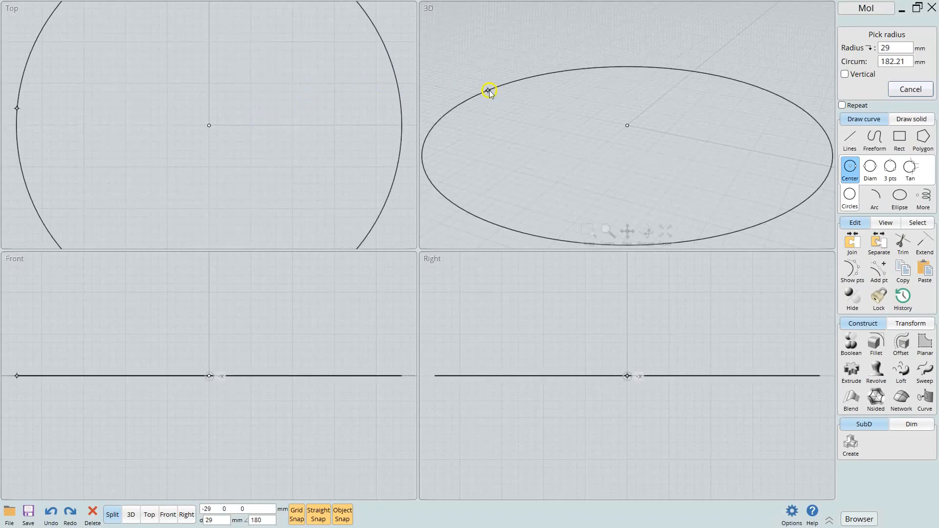
left_click(881, 49)
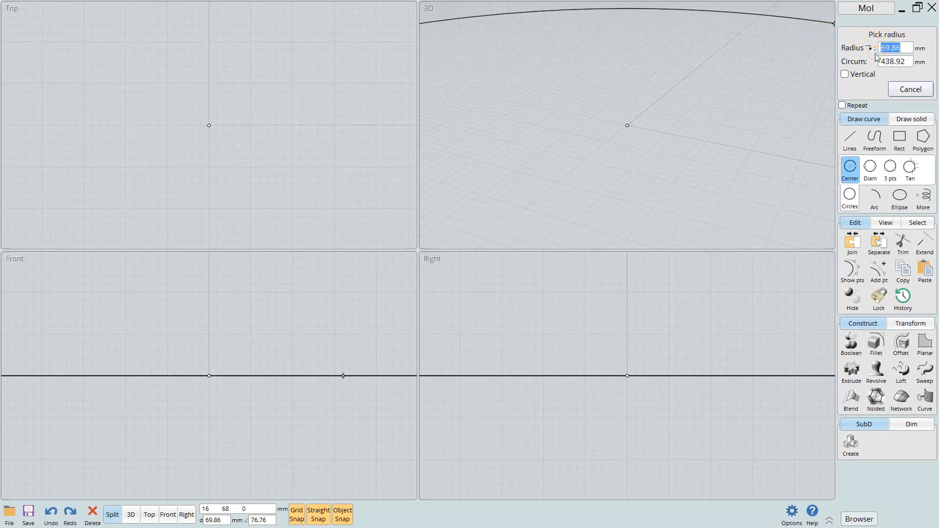
key("Return")
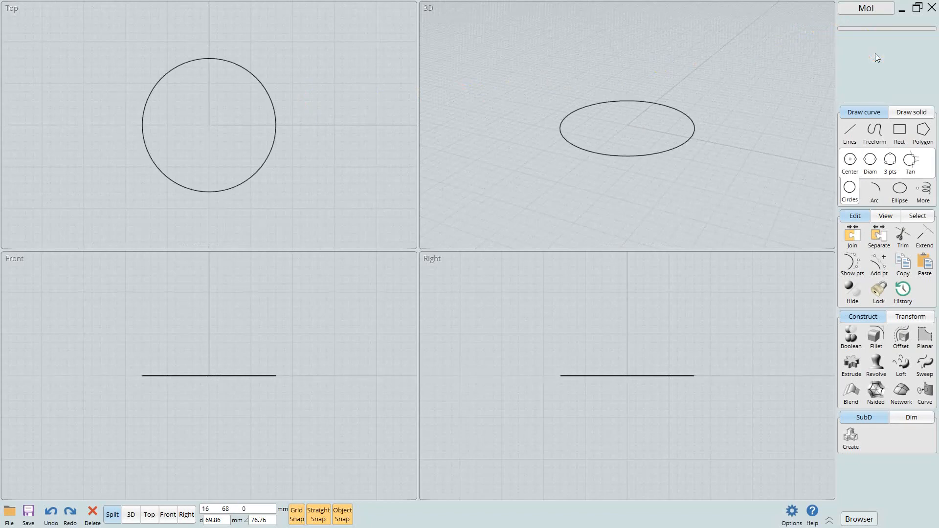
Try a second concentric circle with a 7 mm radius at the origin and undo it
left_click(887, 155)
left_click(851, 159)
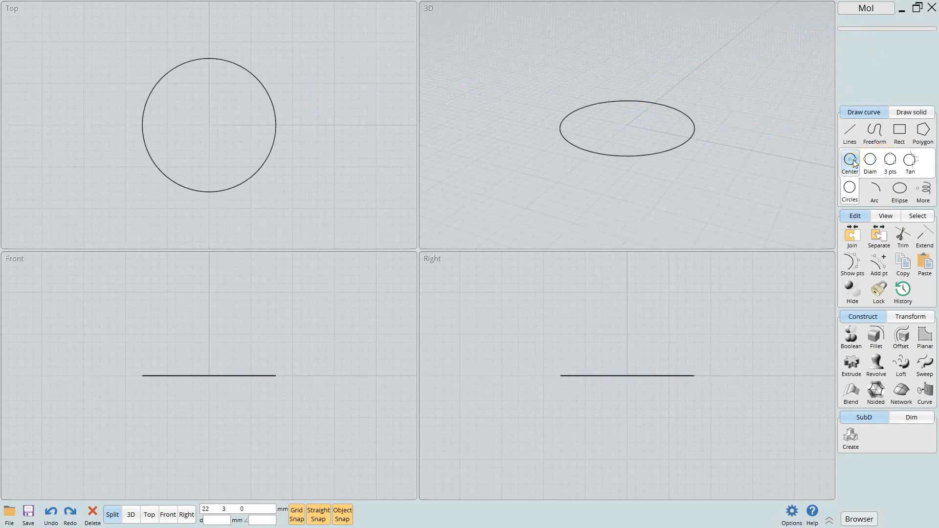
left_click(209, 125)
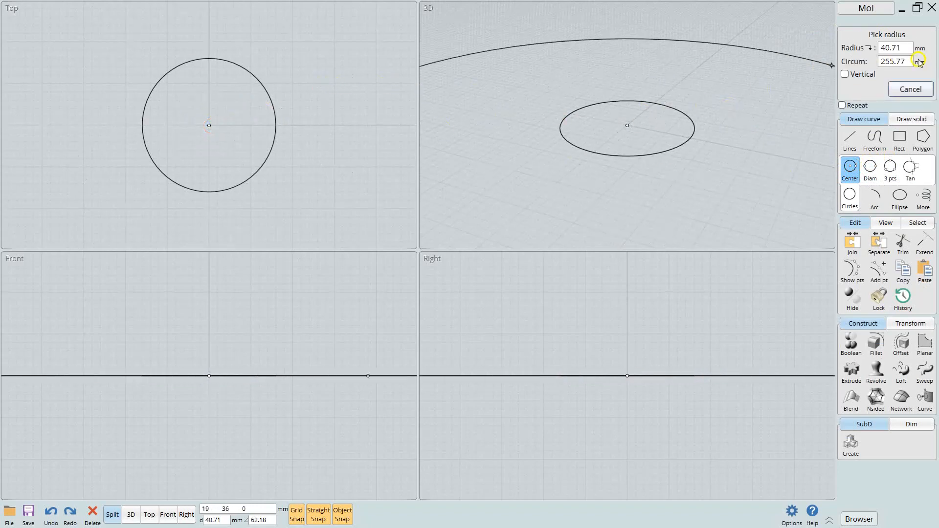
left_click(883, 48)
type("7")
key("Return")
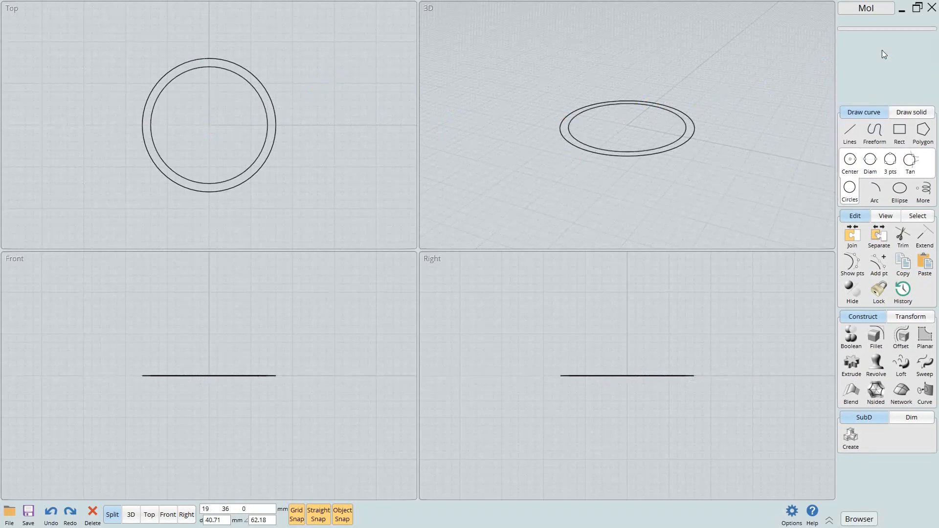
key("ctrl+z")
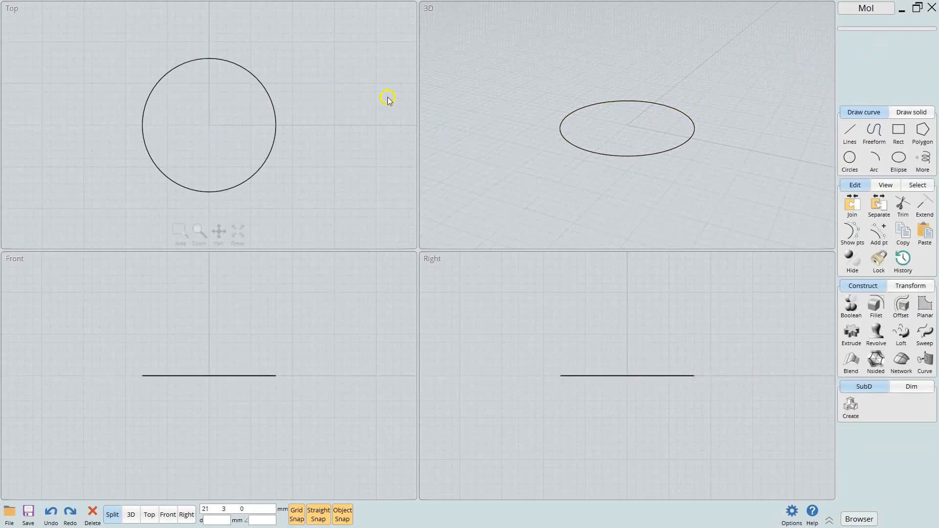
Draw a concentric inner circle with a 5 mm radius at the origin
left_click(849, 157)
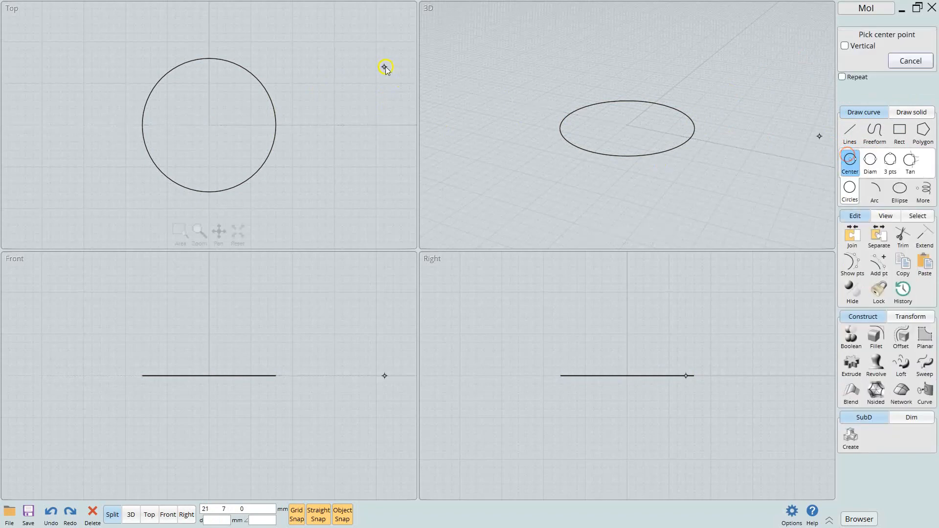
left_click(208, 125)
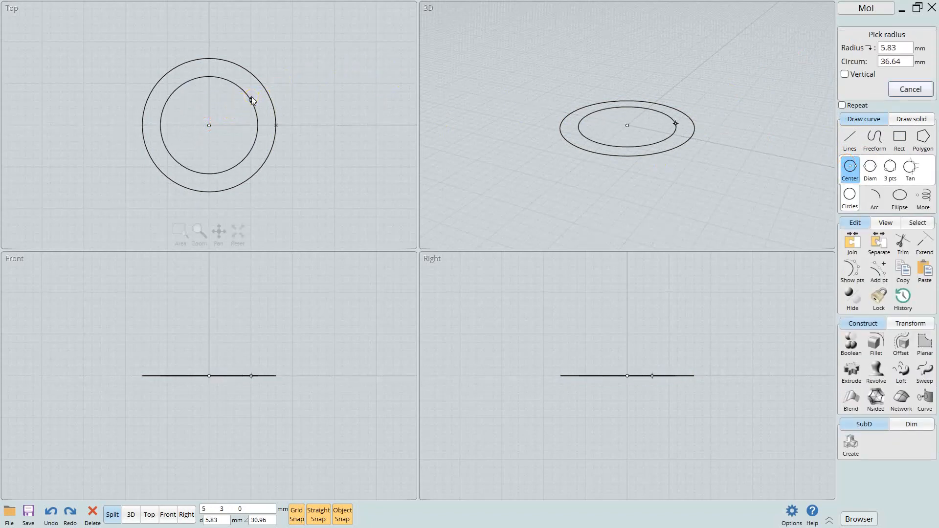
left_click(900, 48)
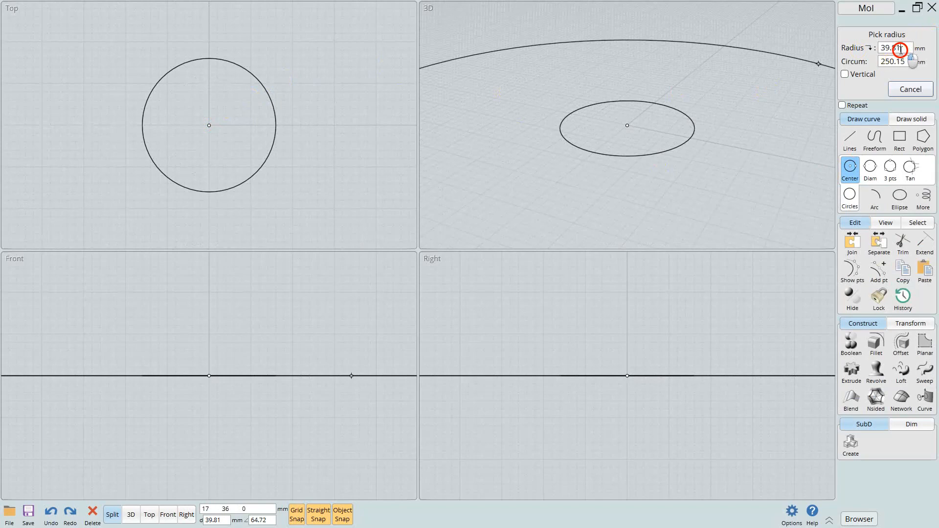
left_click(880, 51)
type("25")
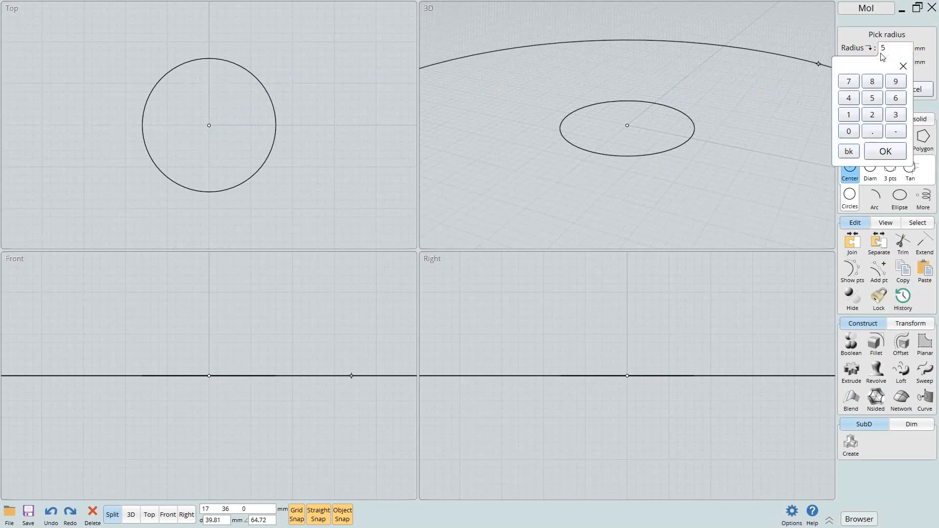
key("Return")
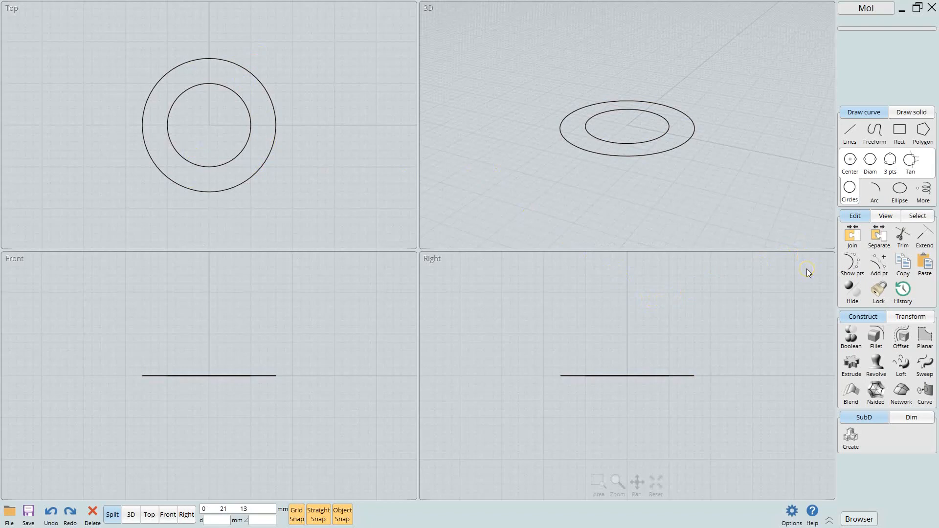
Draw a 14 mm line along the x axis from x = 6, between the two circles, to x = 20
left_click(850, 131)
left_click(848, 138)
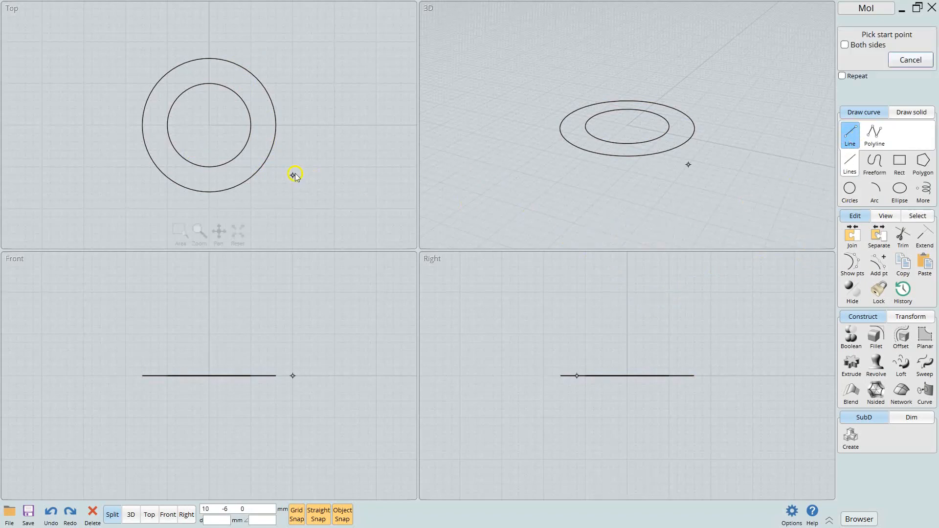
left_click(260, 126)
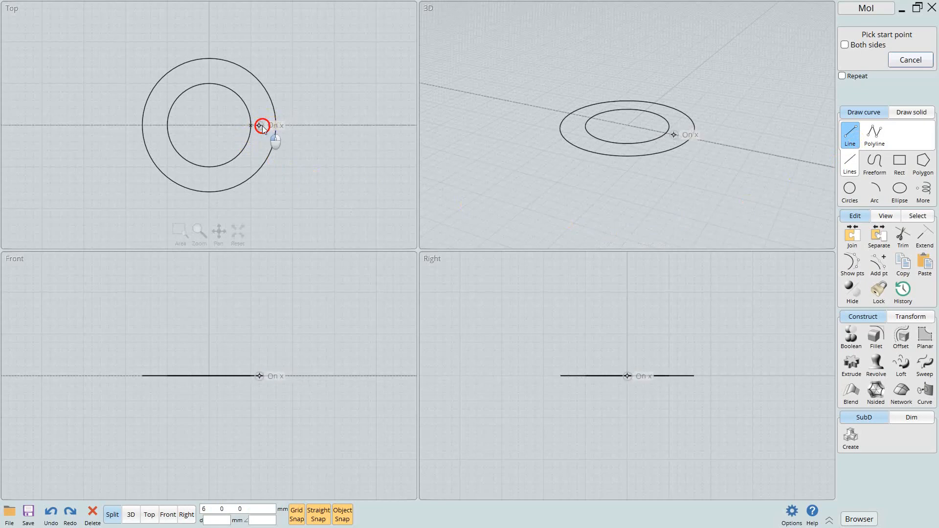
left_click(377, 125)
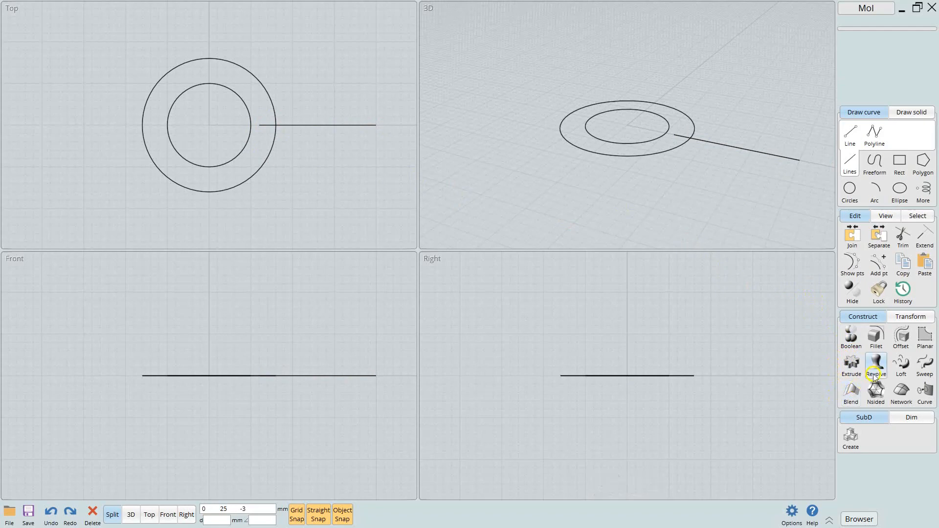
Offset the horizontal line by 2 mm to both sides
left_click(349, 126)
left_click(340, 126)
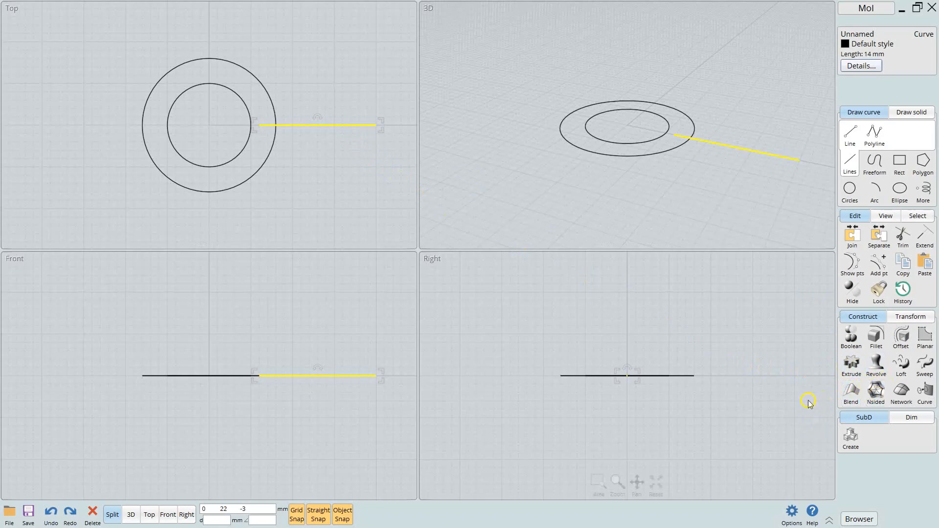
left_click(900, 340)
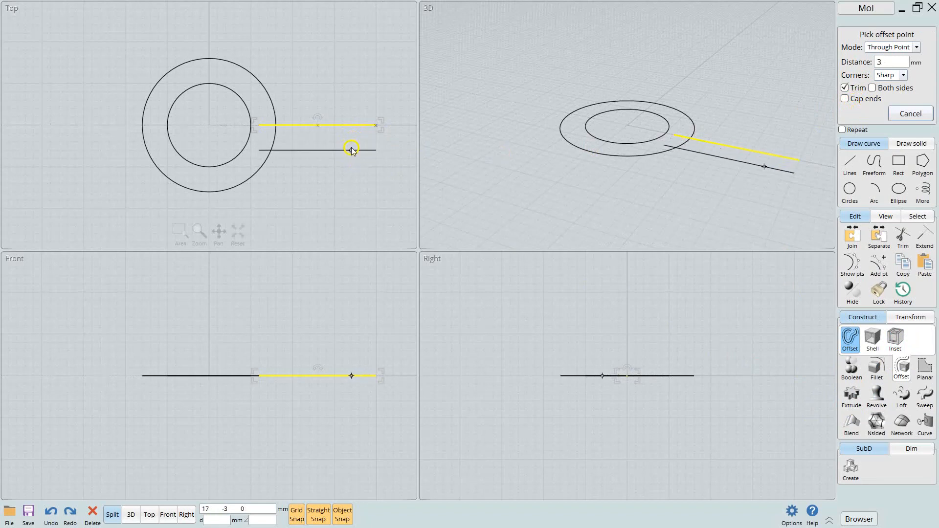
left_click(888, 62)
type("6")
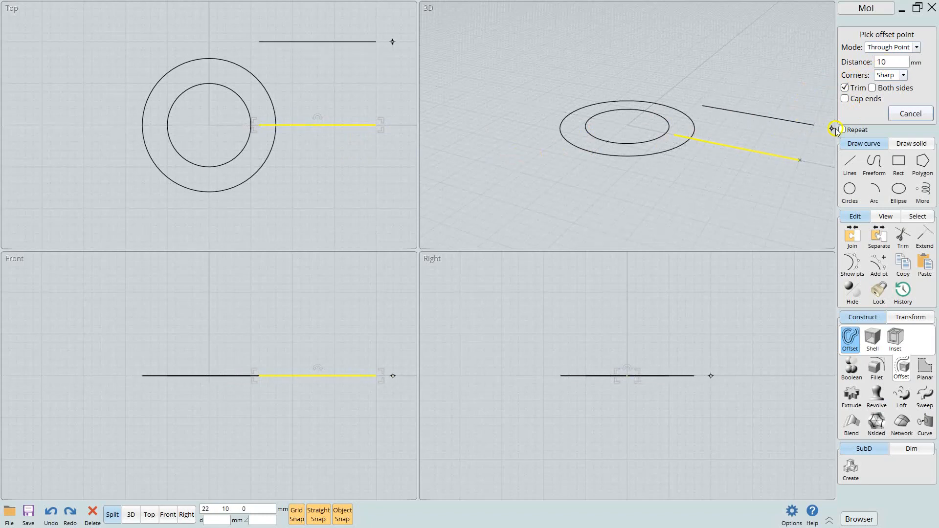
left_click(872, 88)
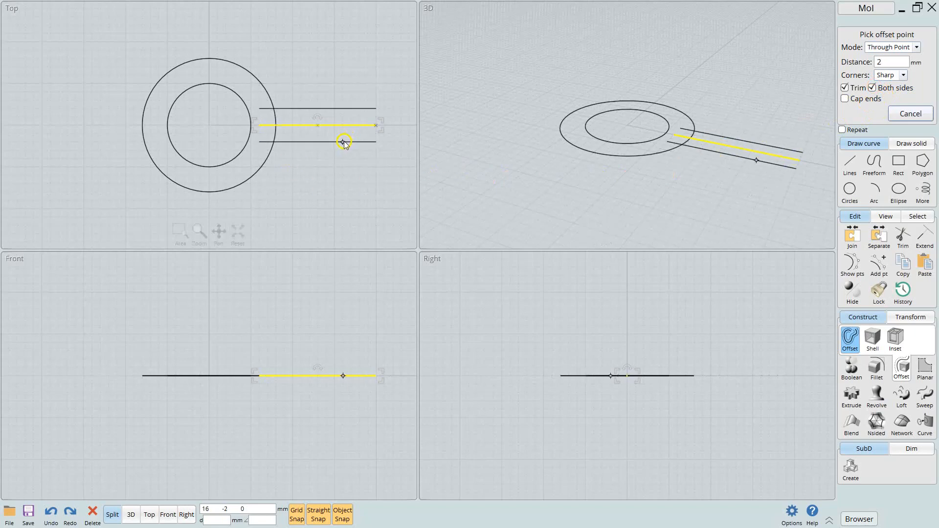
left_click(343, 142)
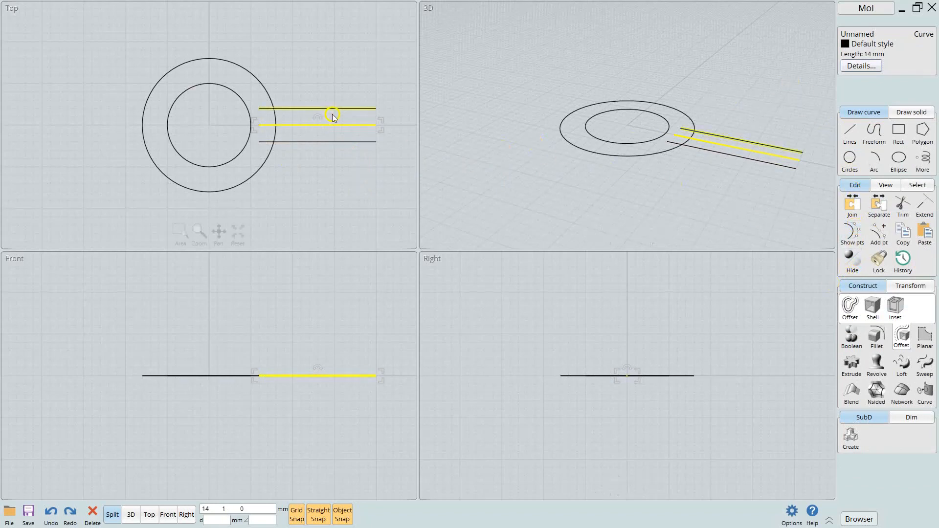
Delete the original center line between the two offset lines
left_click(338, 176)
left_click(329, 127)
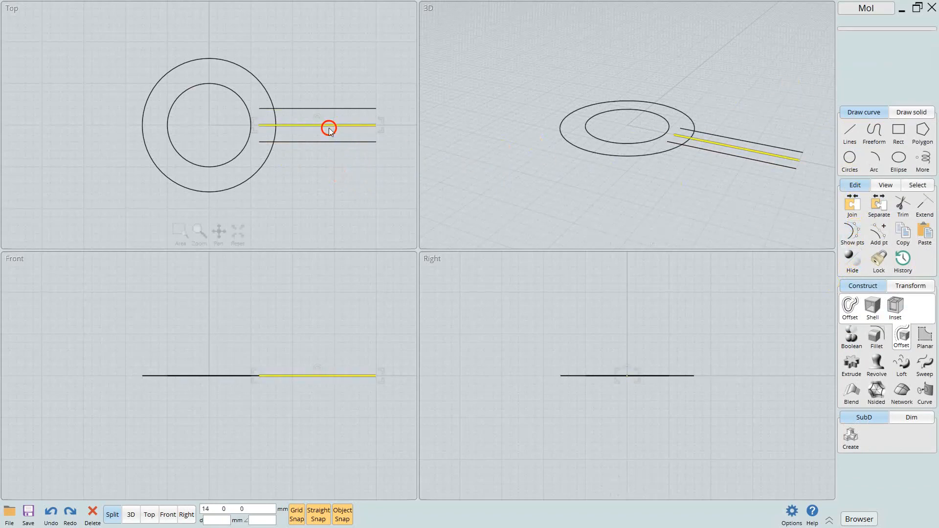
key("Delete")
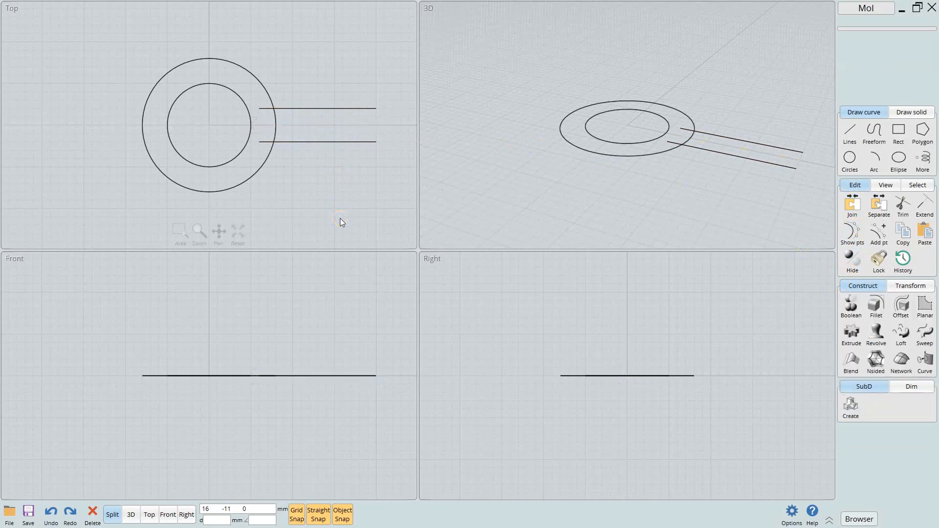
Draw a vertical line closing the outer ends of the two parallel handle lines
left_click(849, 131)
left_click(376, 108)
left_click(376, 142)
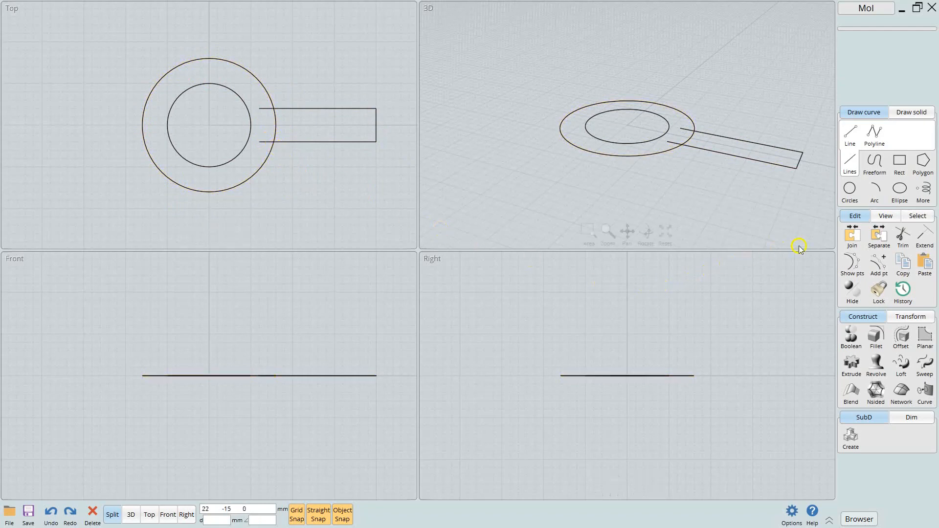
Mutually trim all curves, removing the line stubs inside the outer circle and the arc between them, with Delete cutting objects and Keep all joined enabled
key("ctrl+a")
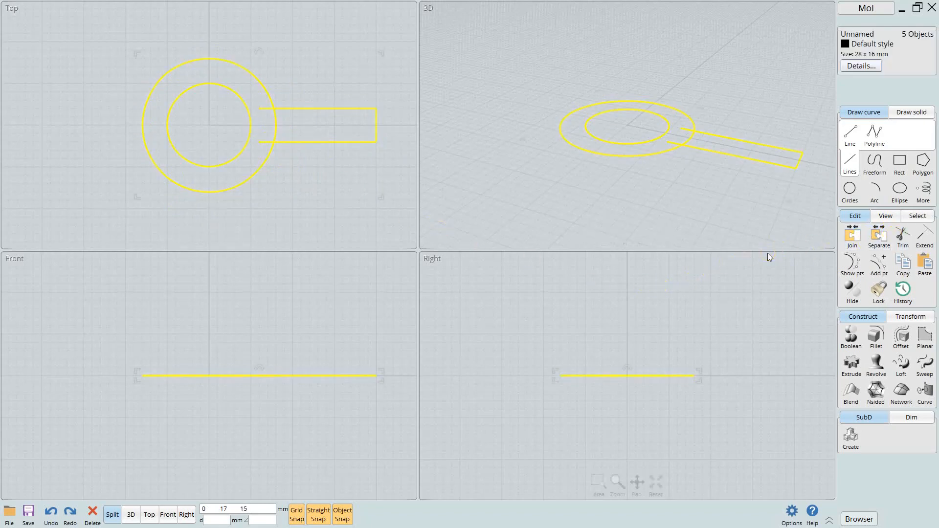
left_click(902, 239)
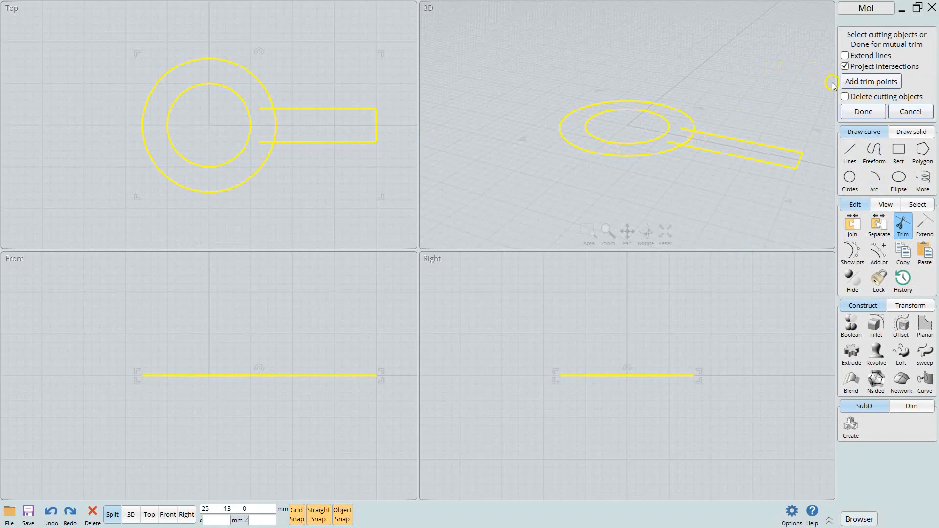
left_click(845, 97)
left_click(868, 113)
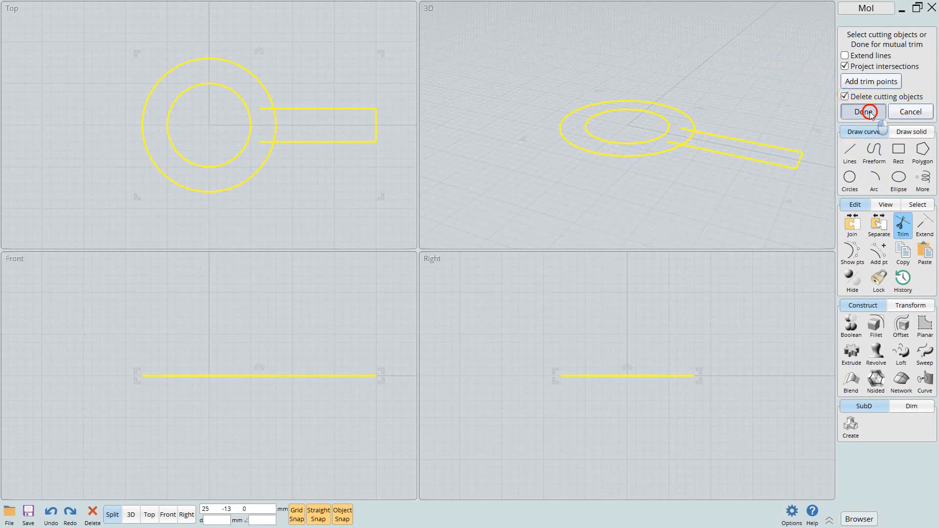
left_click(264, 110)
left_click(267, 142)
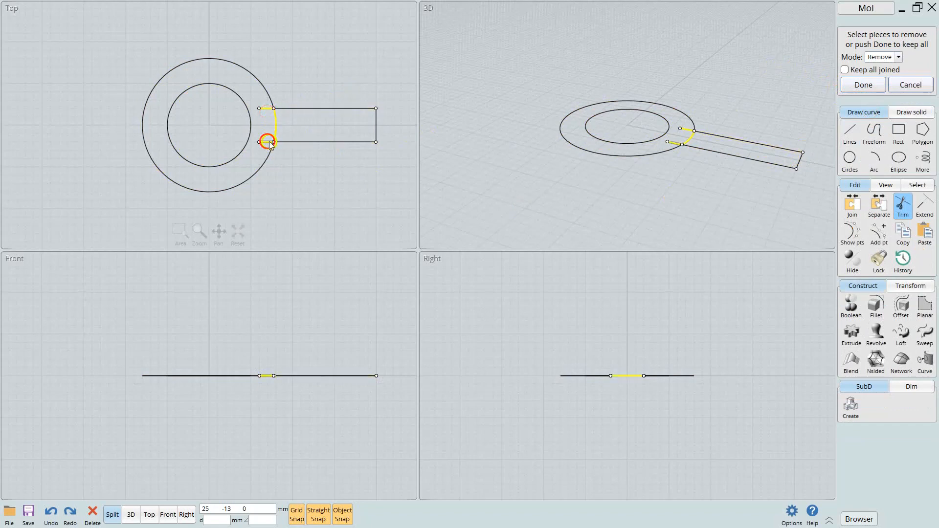
left_click(844, 70)
left_click(863, 85)
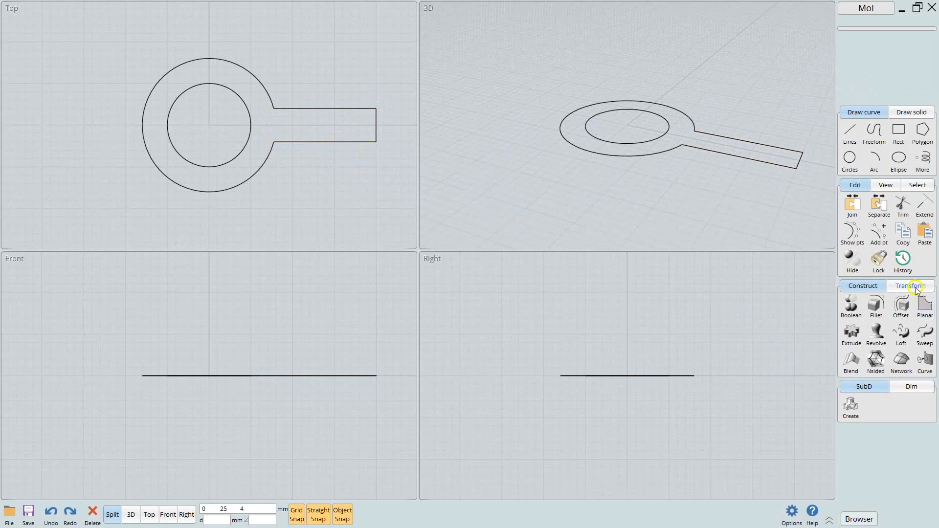
Start a circular array of the three handle lines around the common center of the circles
left_click(914, 286)
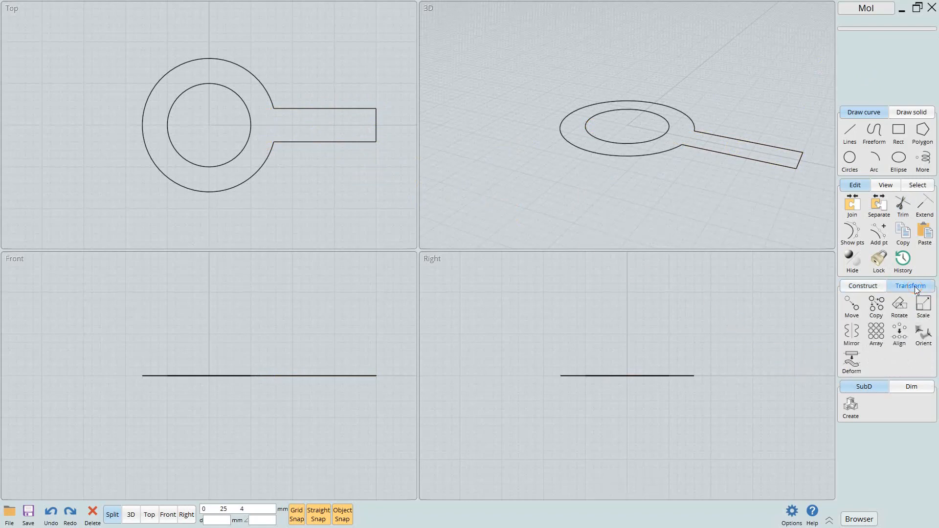
left_click(875, 335)
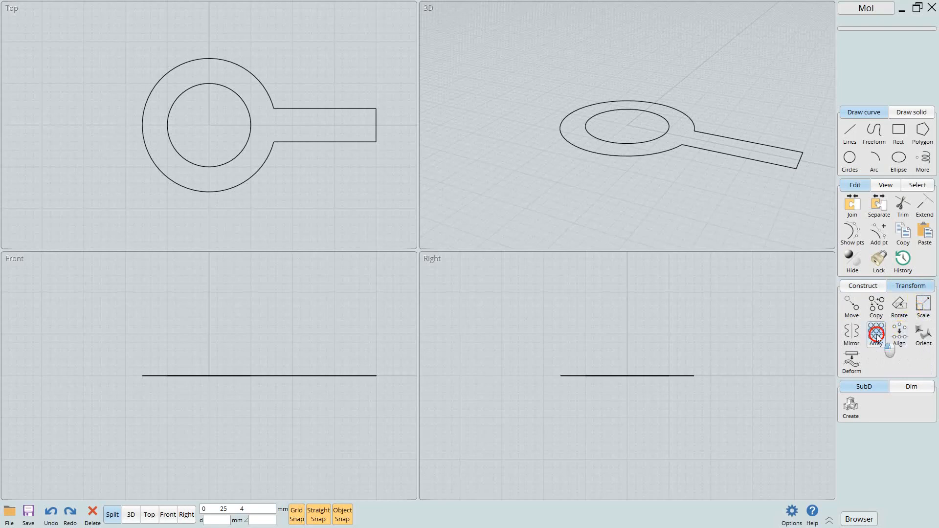
left_click(892, 339)
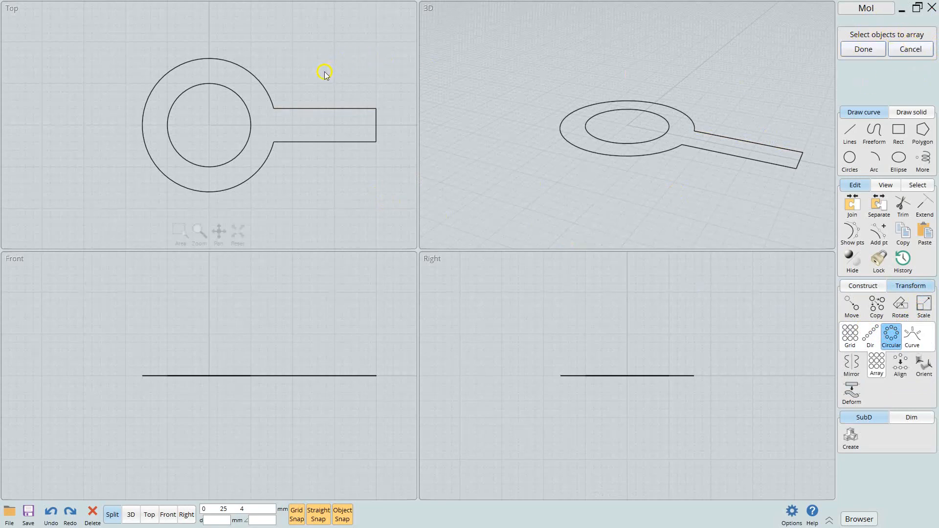
left_click(299, 107)
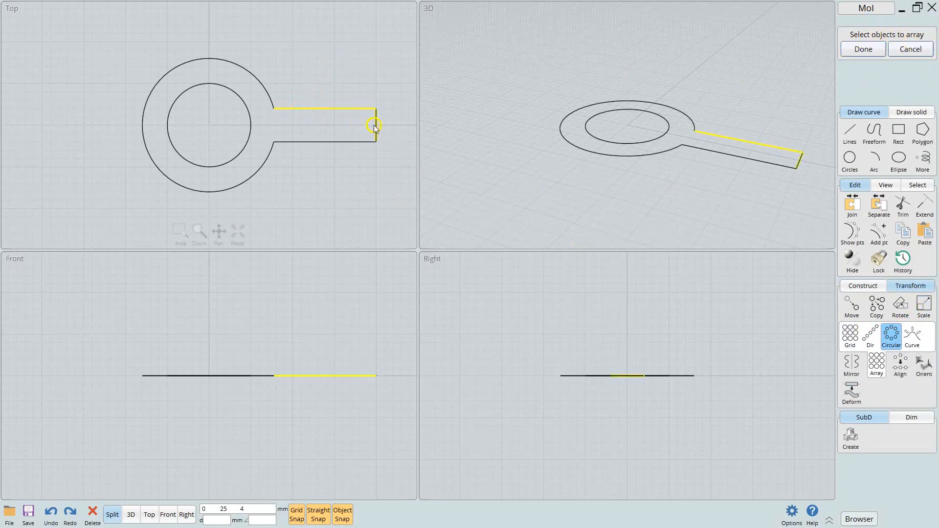
left_click(346, 141)
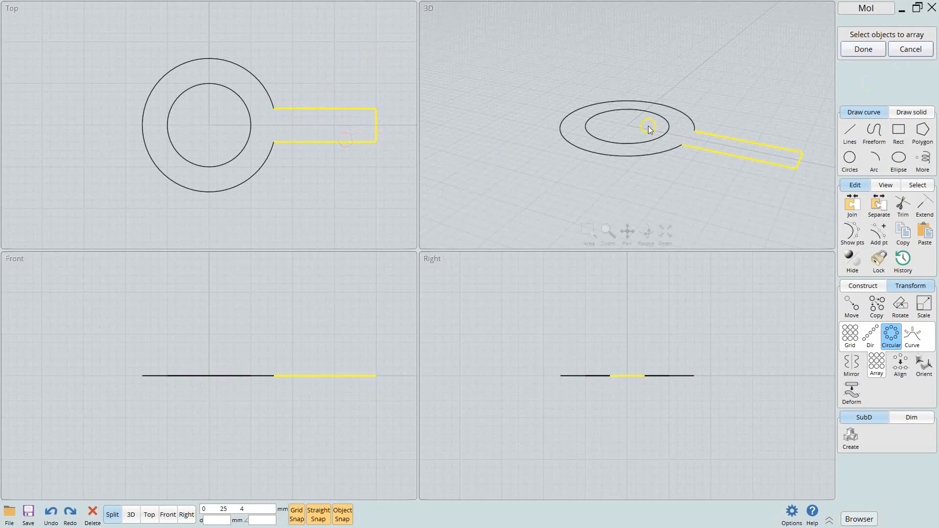
left_click(863, 49)
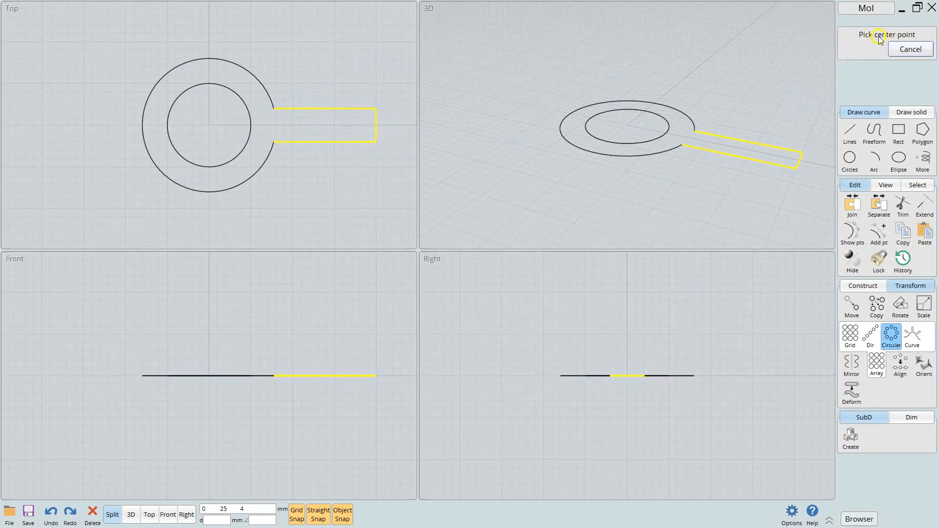
left_click(209, 127)
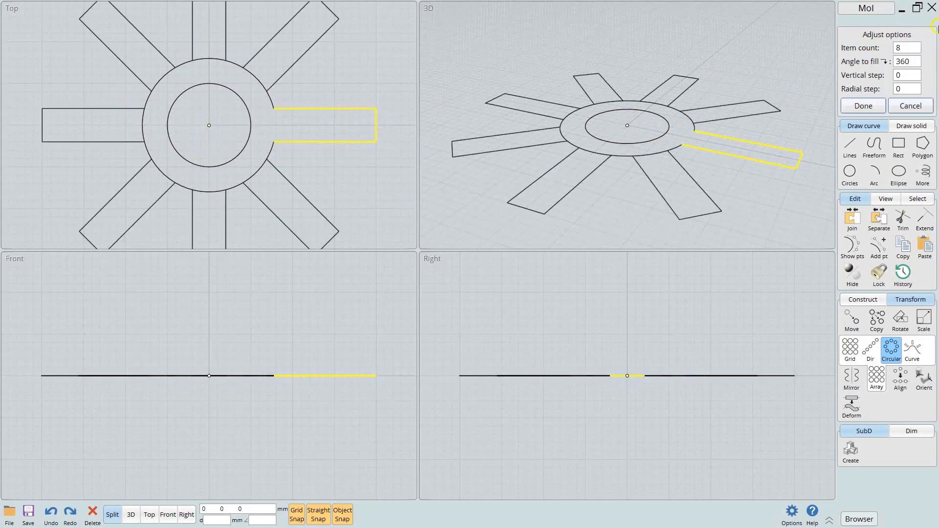
Set the circular array's item count to 6 over the full 360 degrees and complete it
left_click(896, 49)
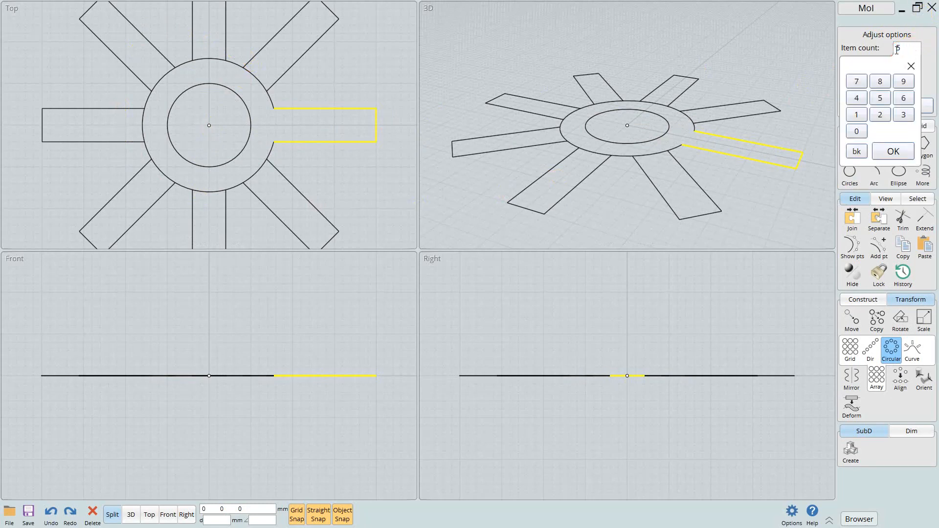
left_click(891, 151)
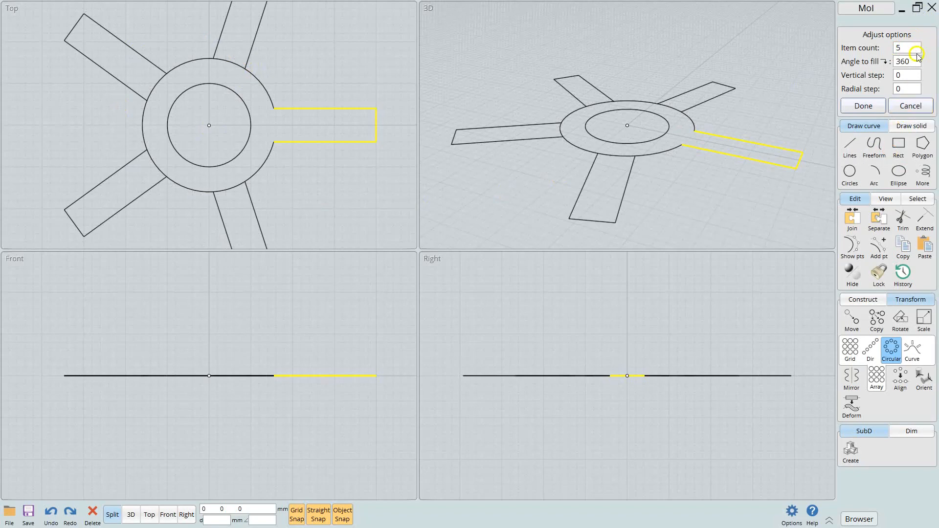
left_click_drag(908, 47, 897, 49)
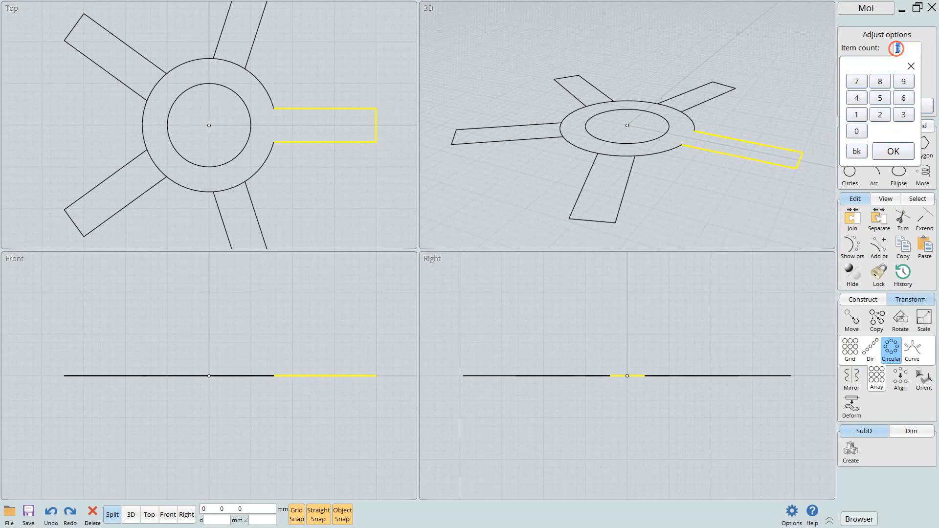
left_click(893, 151)
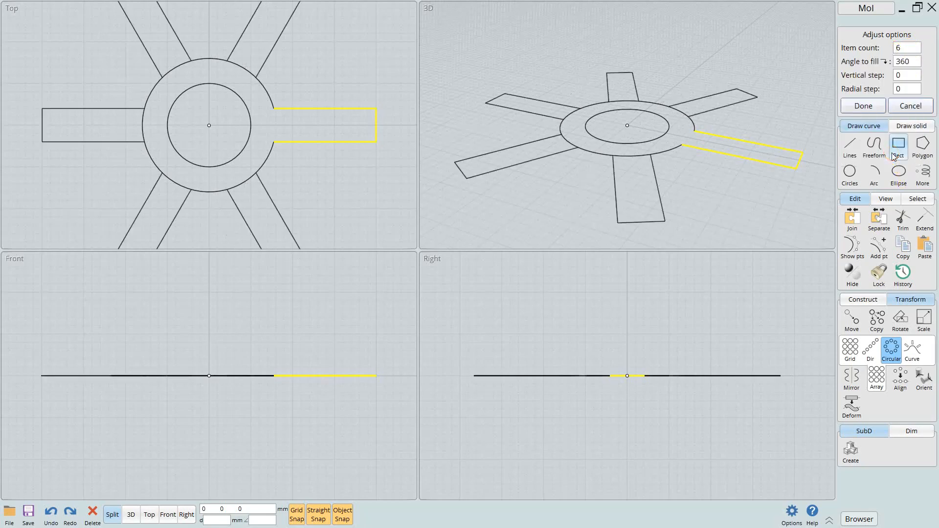
left_click(875, 111)
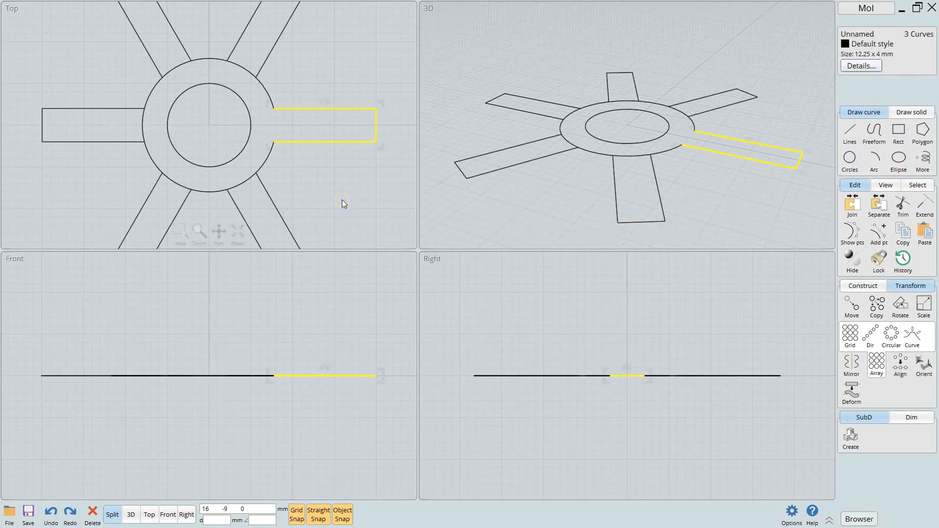
Mutually trim all curves, removing the five outer-circle arcs that cross the bases of the arrayed arms, with Keep all joined off
key("ctrl+a")
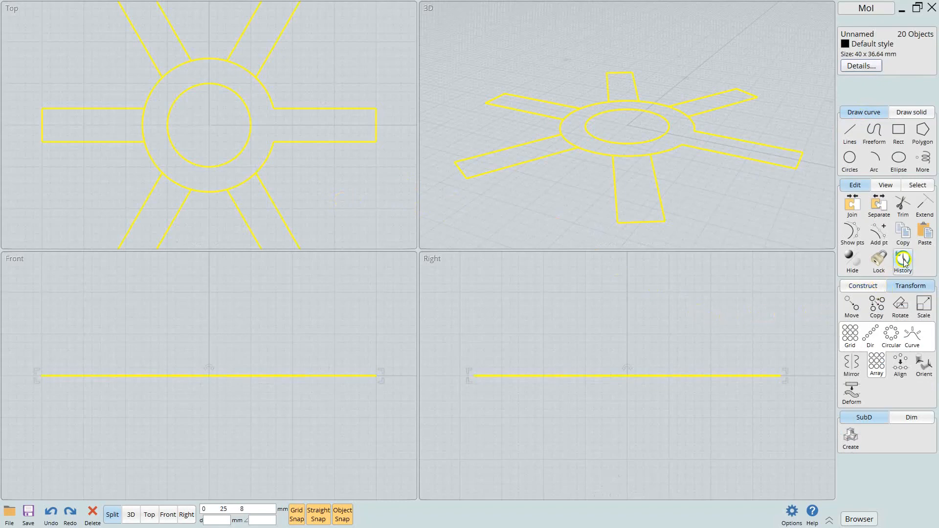
left_click(903, 207)
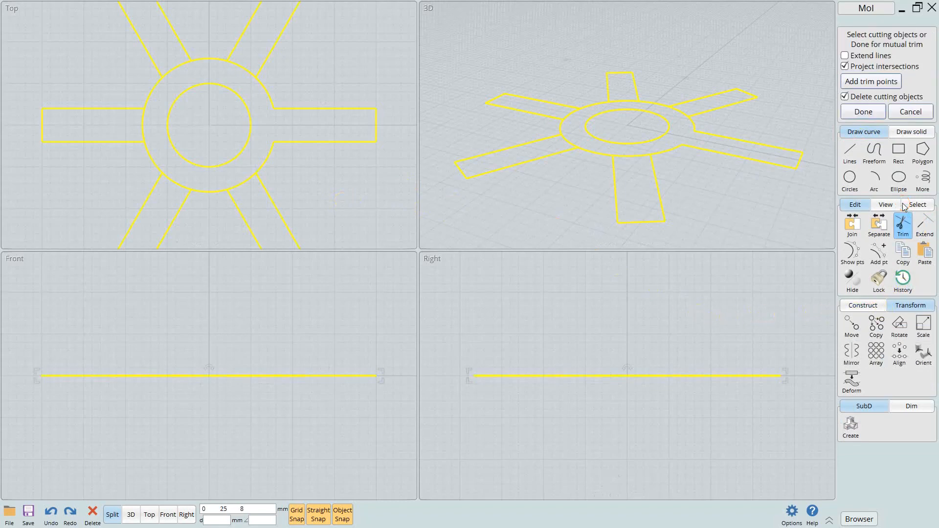
left_click(854, 108)
left_click(863, 112)
left_click(247, 73)
left_click(181, 67)
left_click(142, 124)
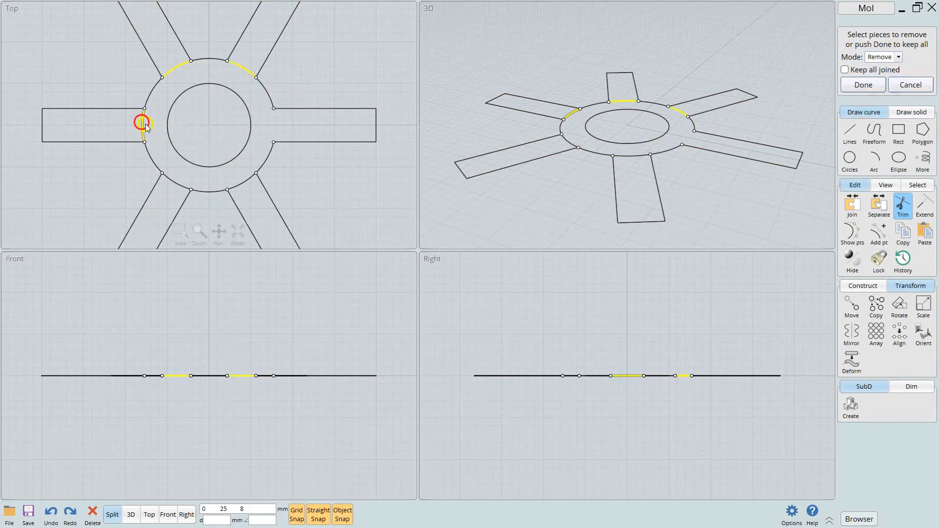
left_click(180, 184)
left_click(237, 184)
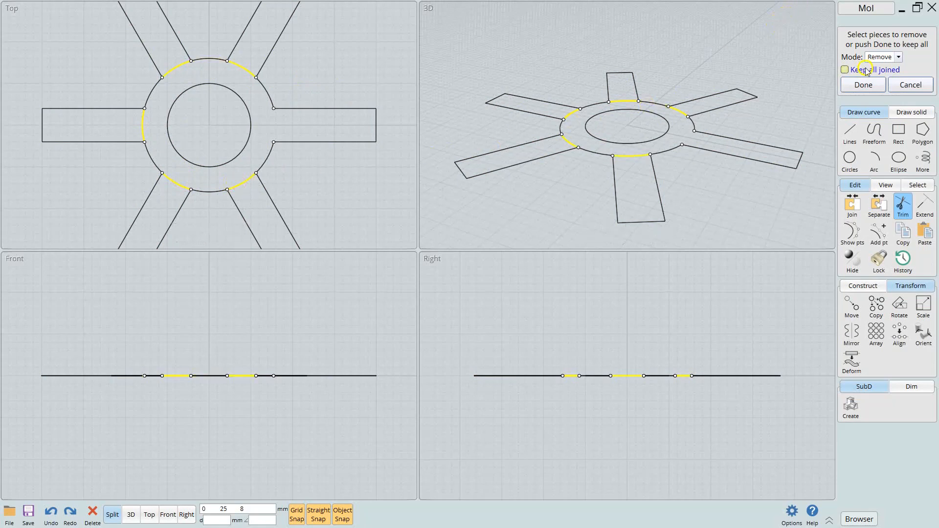
left_click(864, 85)
left_click(622, 126)
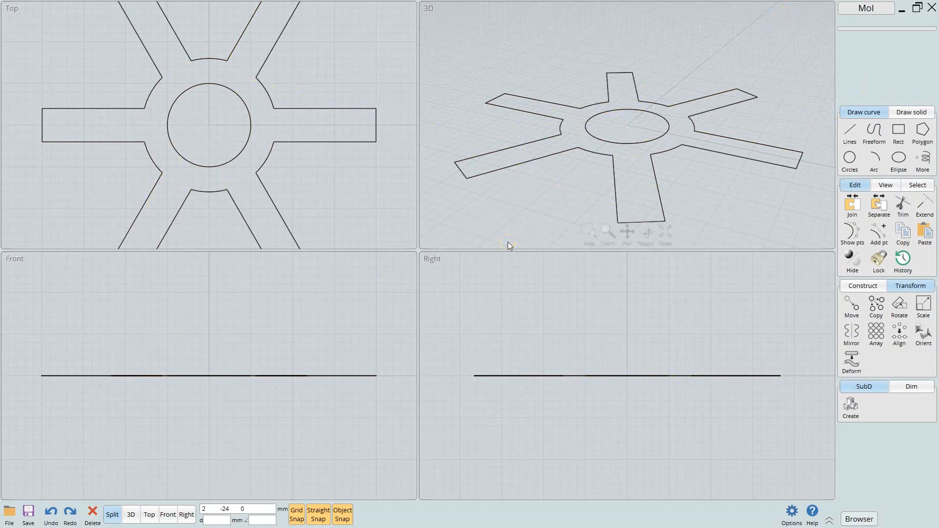
In the full 3D view, extrude all curves 4 mm upward with capped ends into a solid, and clear the selection
left_click(94, 399)
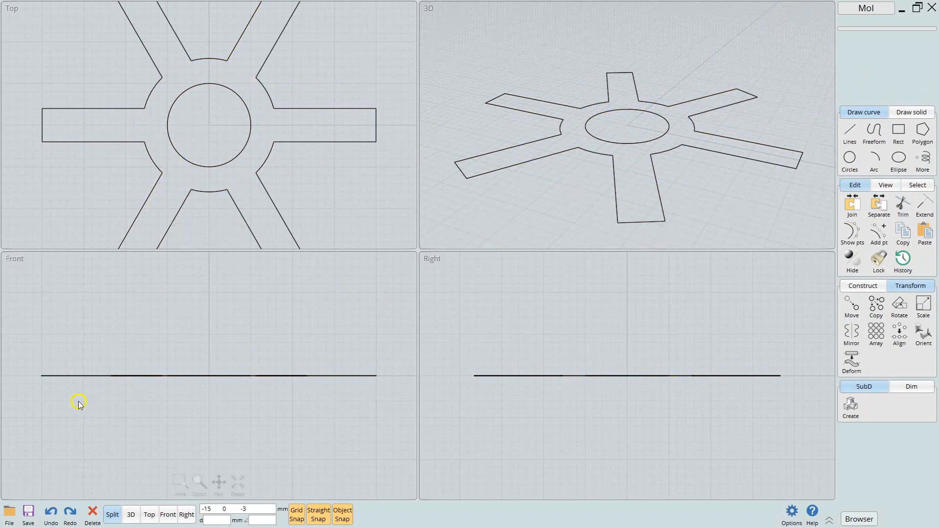
left_click(132, 515)
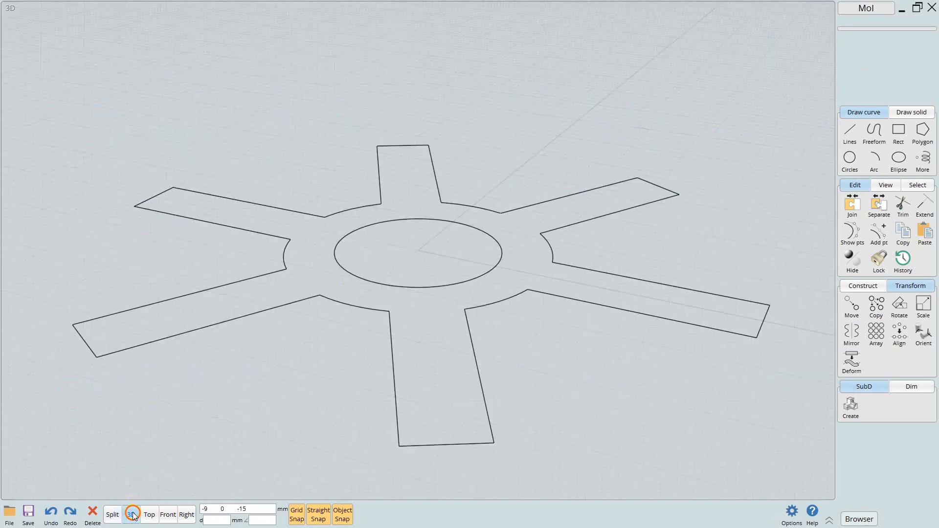
left_click(566, 304)
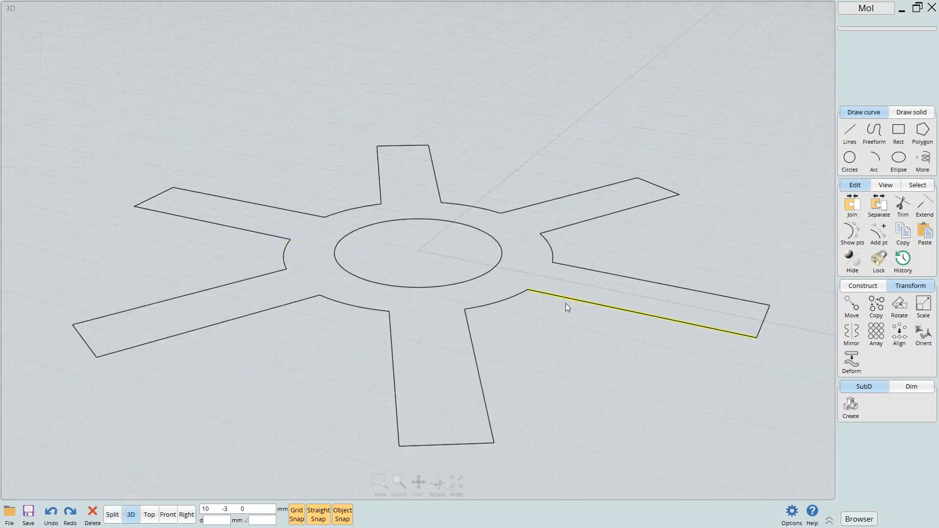
left_click(861, 287)
left_click(851, 334)
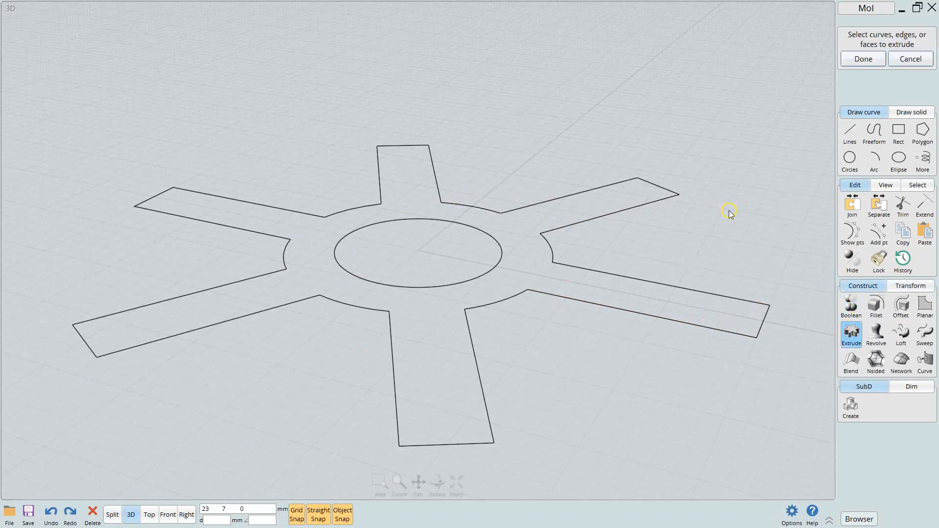
key("ctrl+a")
left_click(860, 58)
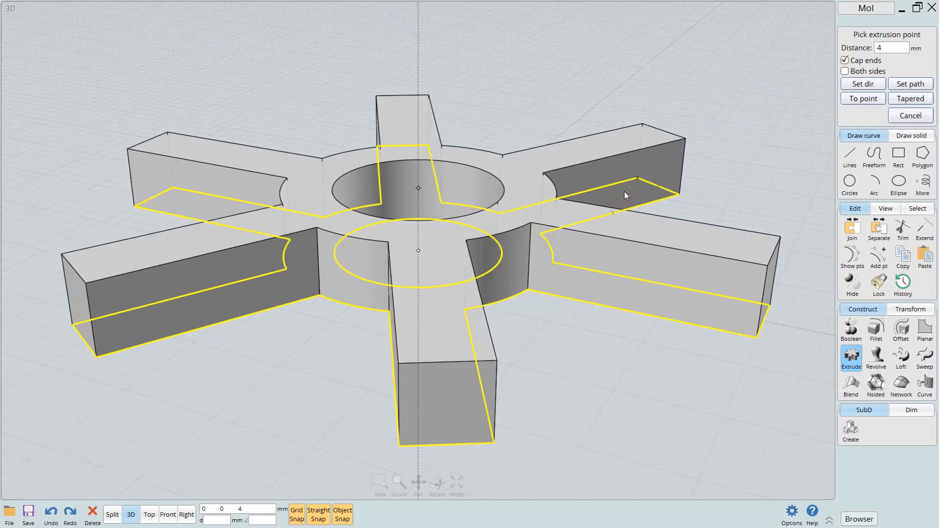
left_click(624, 191)
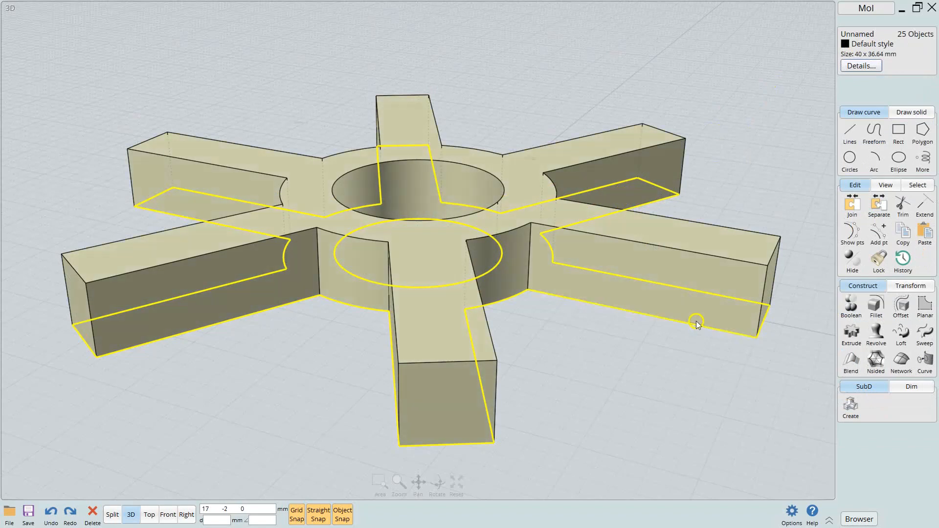
left_click(775, 172)
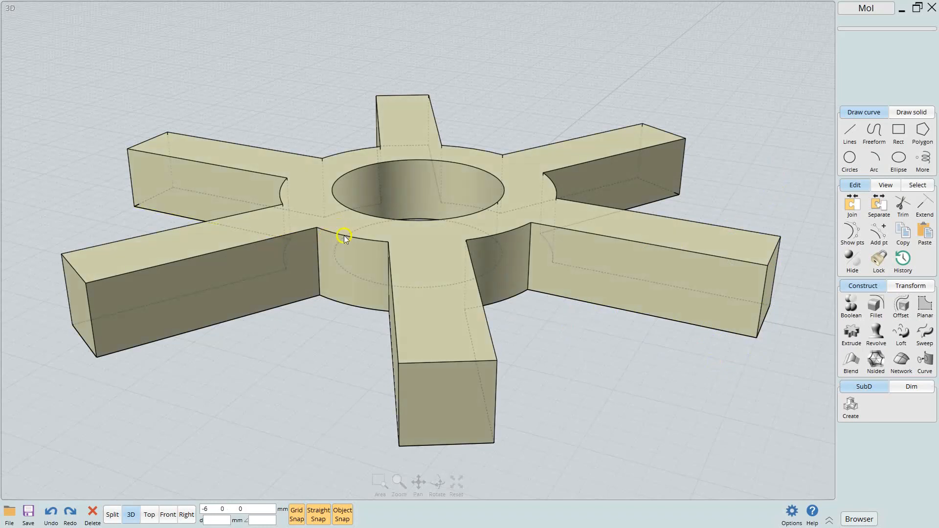
Fillet all edges of the six-armed solid with a circular 0.5 mm radius
key("ctrl+a")
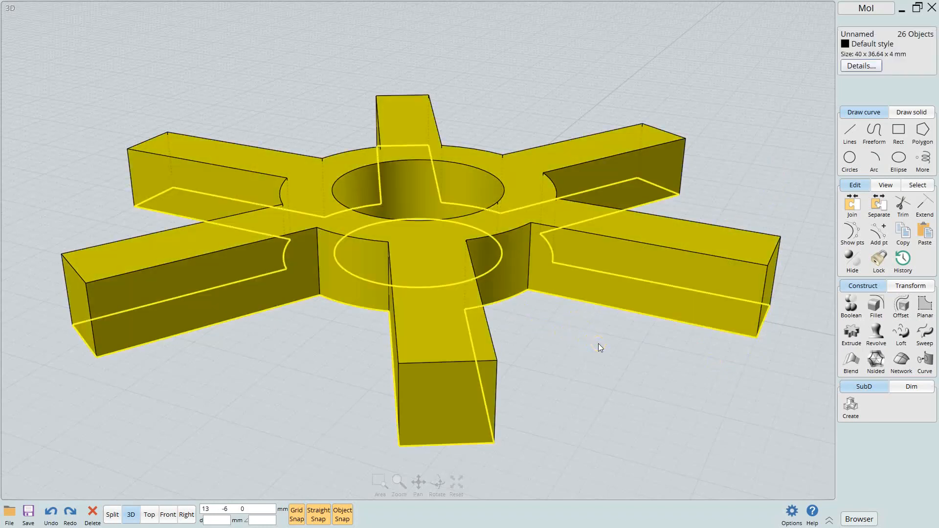
left_click(873, 306)
left_click(888, 45)
left_click(881, 47)
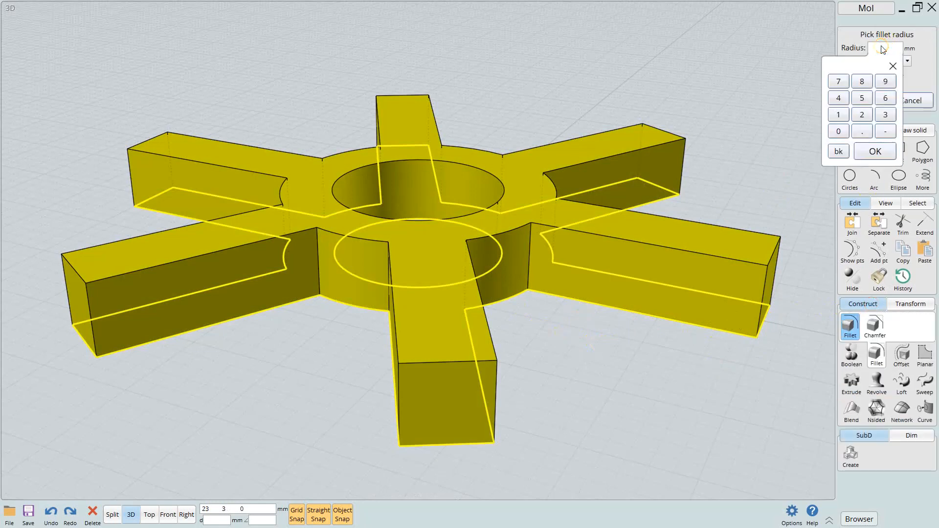
left_click(913, 56)
left_click(888, 49)
left_click(919, 70)
left_click(878, 48)
left_click(879, 151)
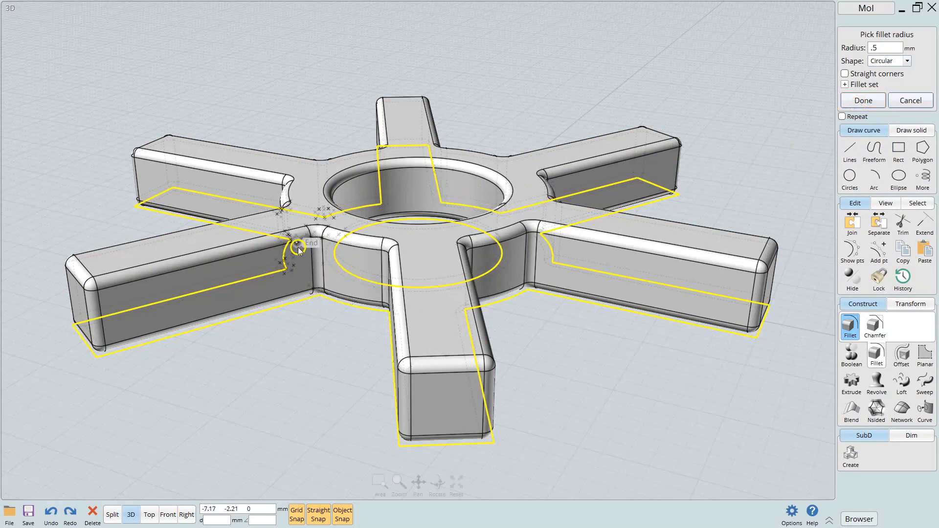
left_click(868, 104)
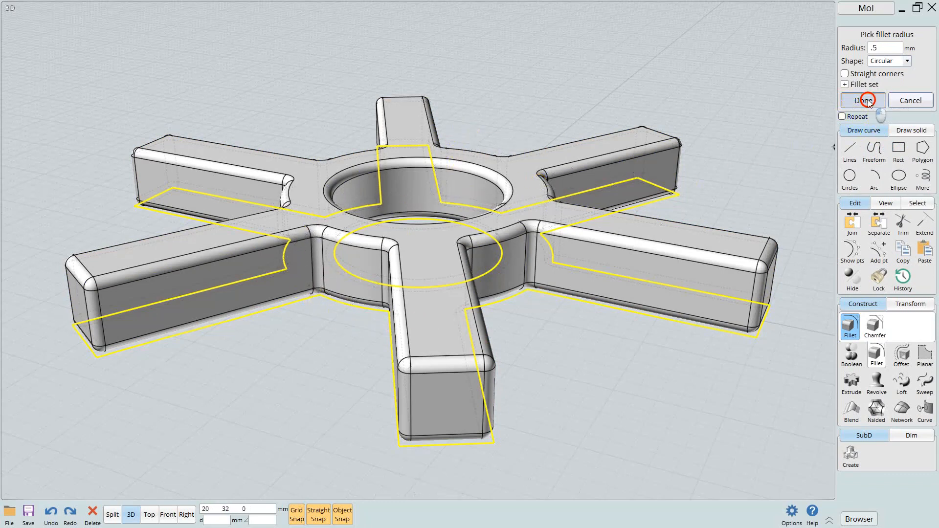
left_click(766, 162)
mouse_move(703, 80)
right_mouse_down()
mouse_move(690, 157)
mouse_move(689, 83)
right_mouse_up()
left_click(737, 167)
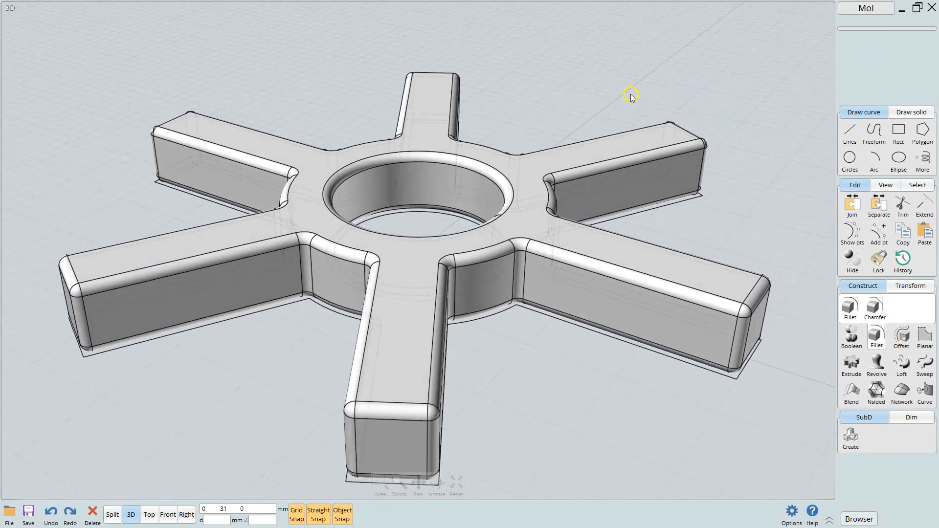
right_click_drag(593, 90, 663, 81)
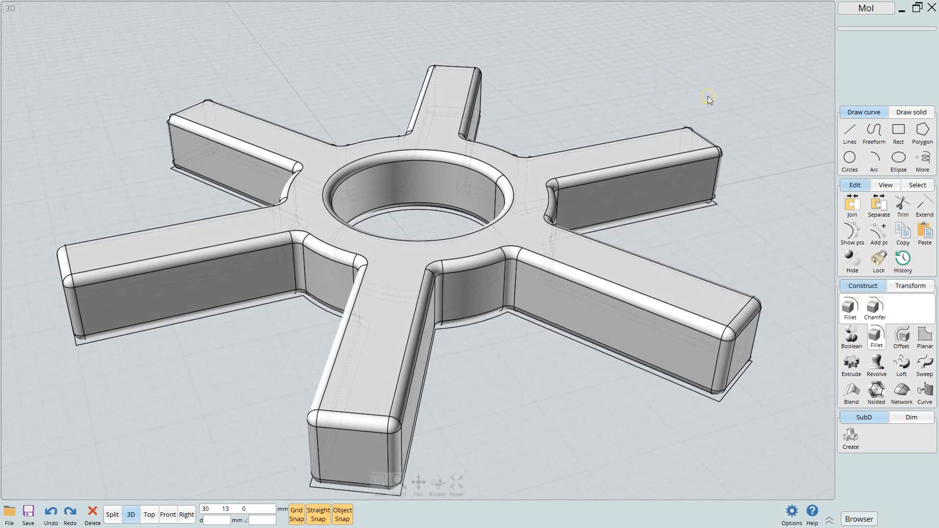
mouse_move(718, 46)
right_mouse_down()
mouse_move(713, 81)
mouse_move(716, 49)
mouse_move(710, 53)
right_mouse_up()
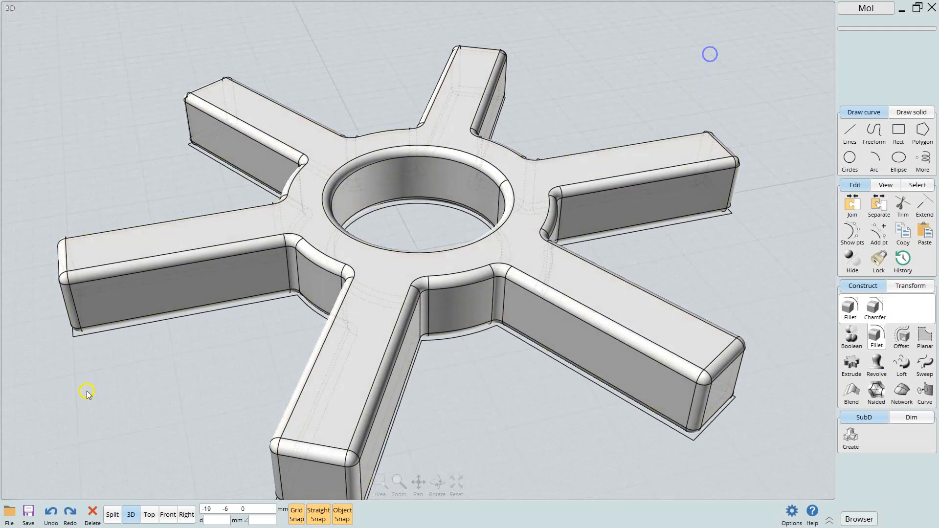
Save the part to the Desktop as an STL file named "test part"
left_click(29, 513)
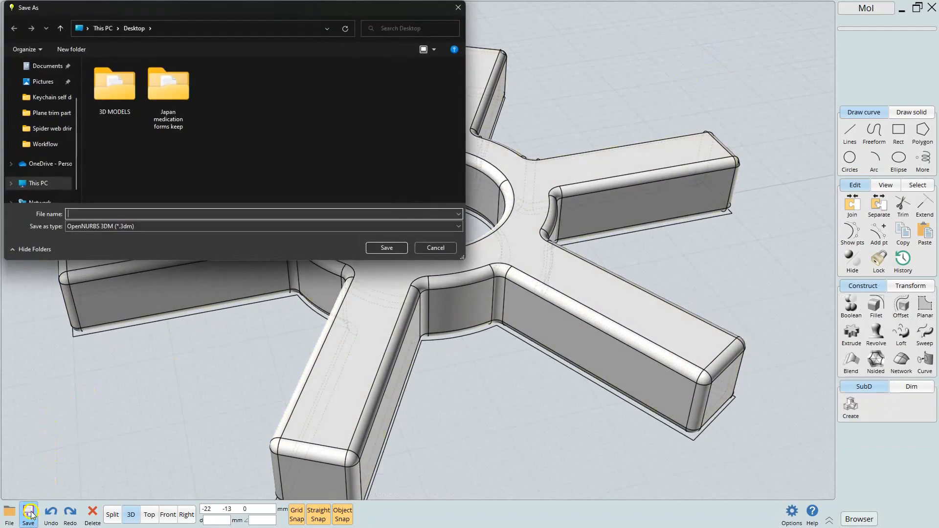
left_click(147, 227)
left_click(113, 273)
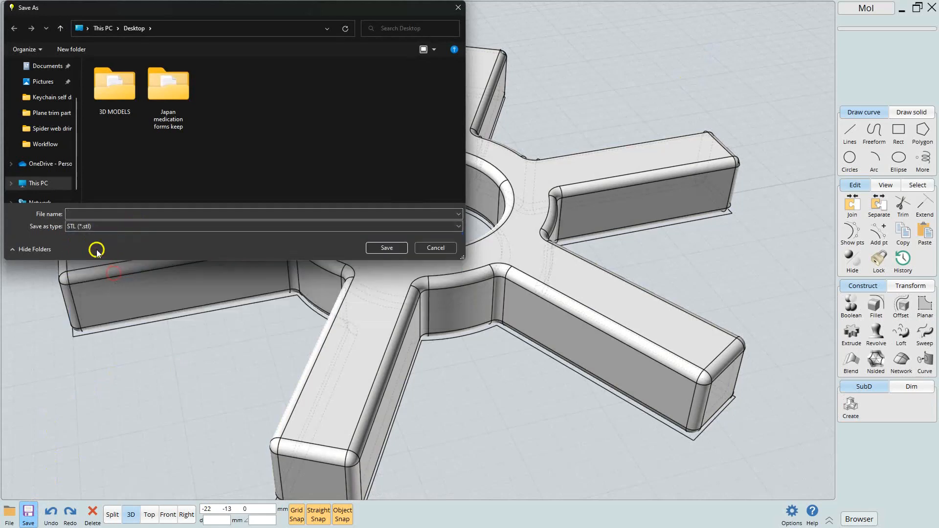
left_click(83, 215)
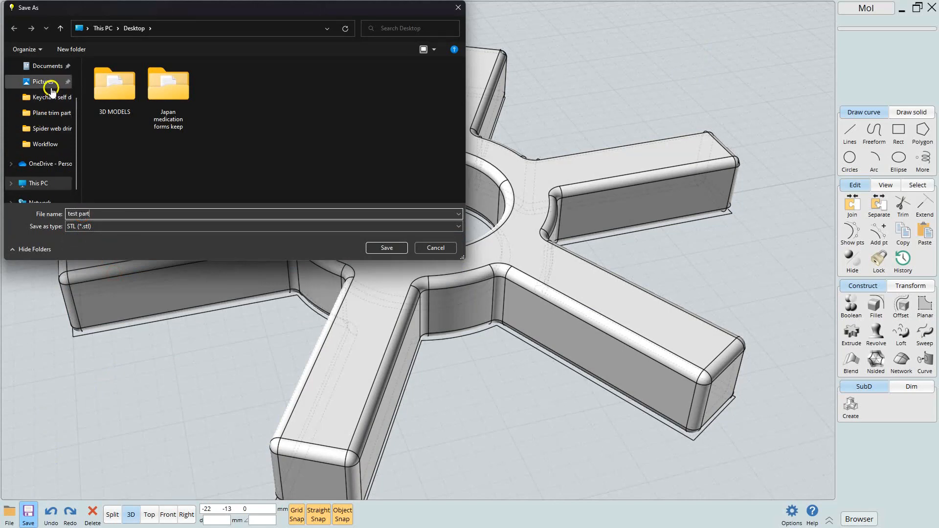
left_click_drag(75, 119, 76, 60)
left_click(45, 85)
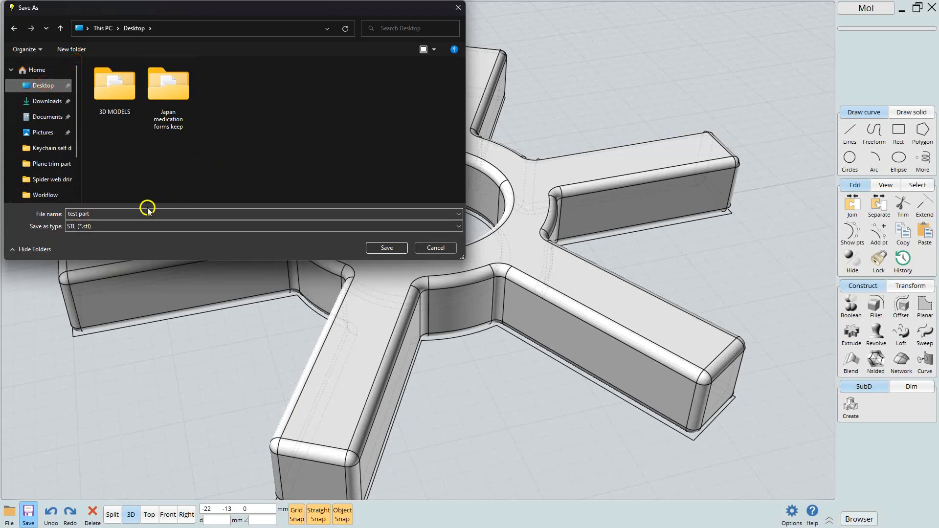
left_click(396, 248)
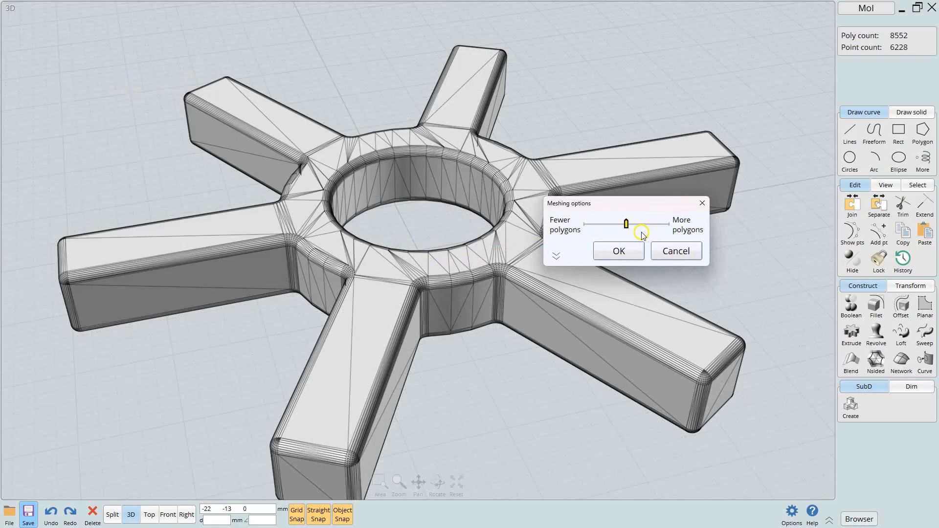
Try coarse and very fine meshing, settle on a mesh of about 20,700 polygons, and export the STL
left_click_drag(626, 222, 582, 232)
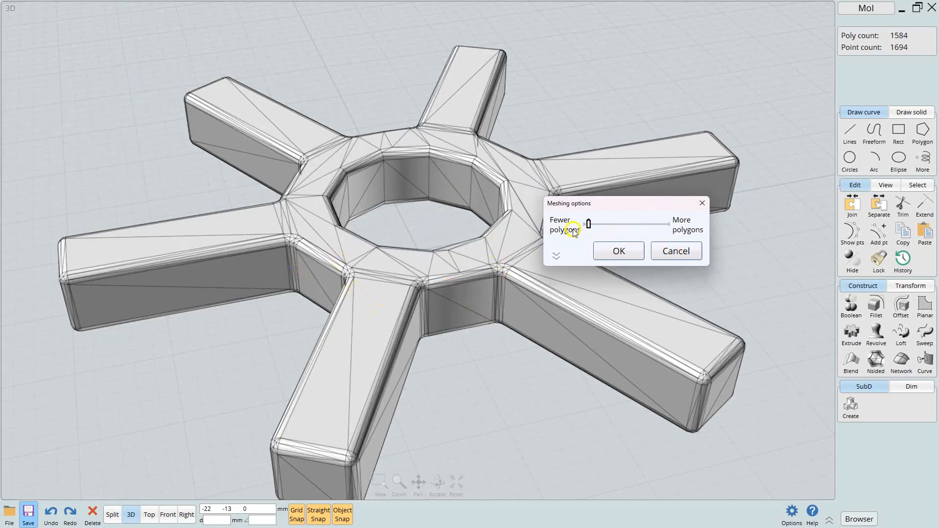
left_click_drag(589, 226, 670, 234)
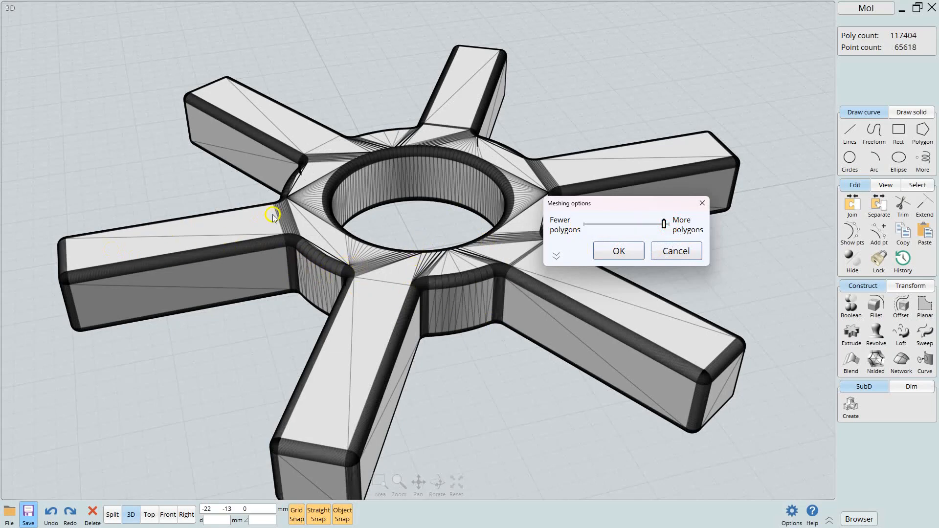
left_click_drag(663, 225, 643, 233)
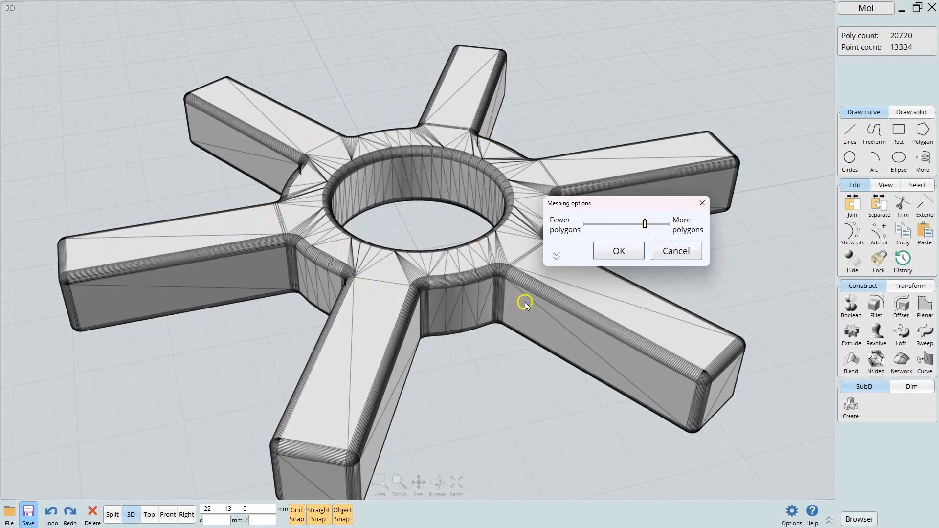
mouse_move(644, 225)
left_mouse_down()
mouse_move(631, 225)
mouse_move(645, 224)
left_mouse_up()
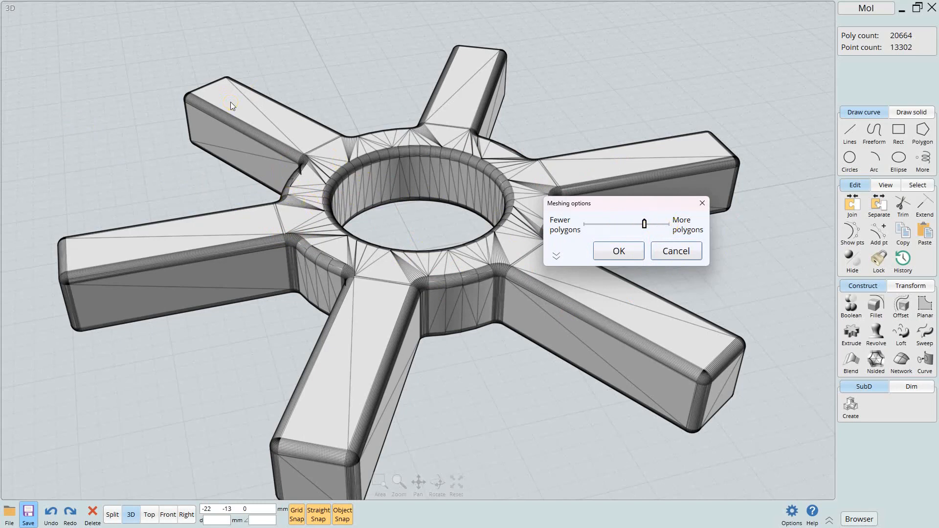
left_click(617, 251)
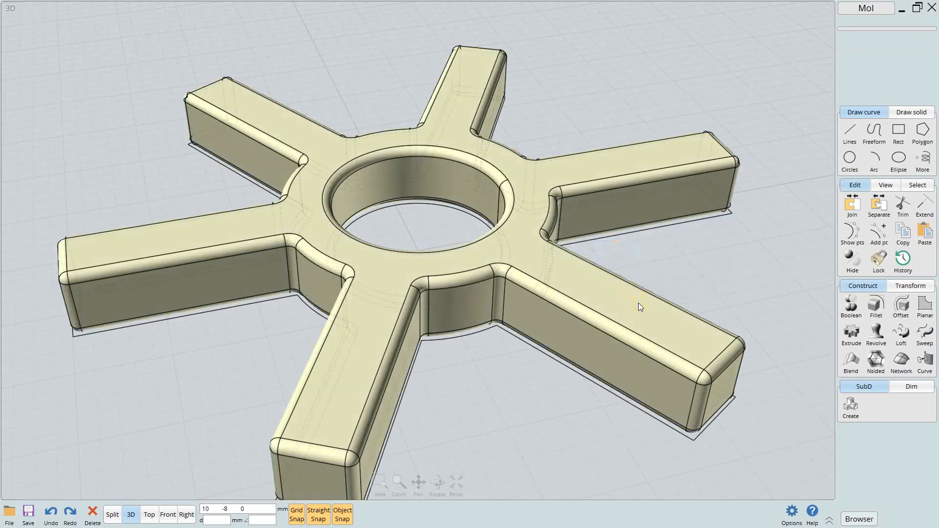
Switch to Rhino 7 by opening test part.stl from the desktop with millimetre model units, and maximize the Perspective viewport
left_click(901, 8)
left_click(625, 144)
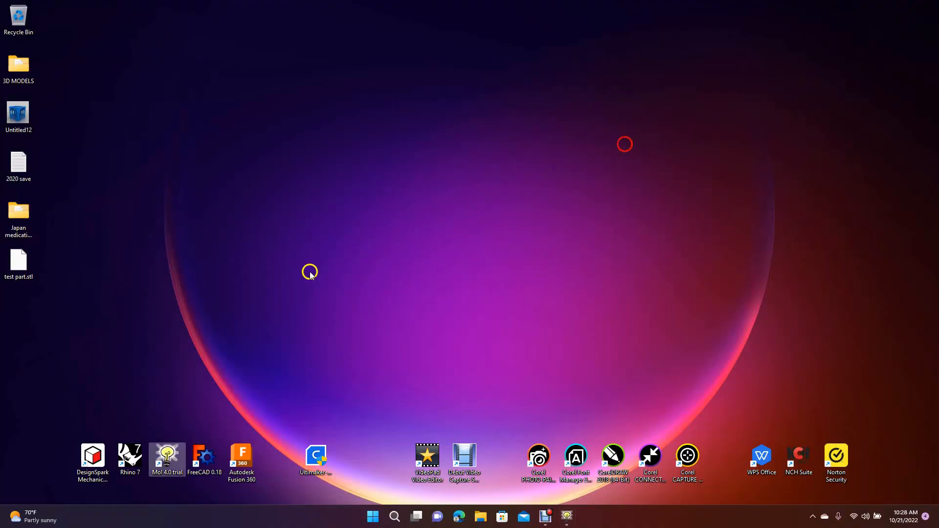
left_click_drag(24, 268, 133, 454)
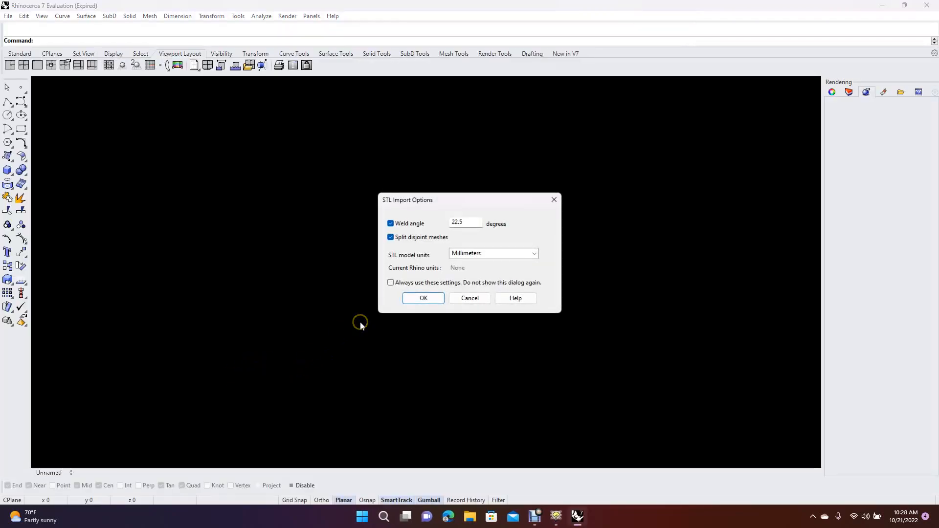
left_click(425, 297)
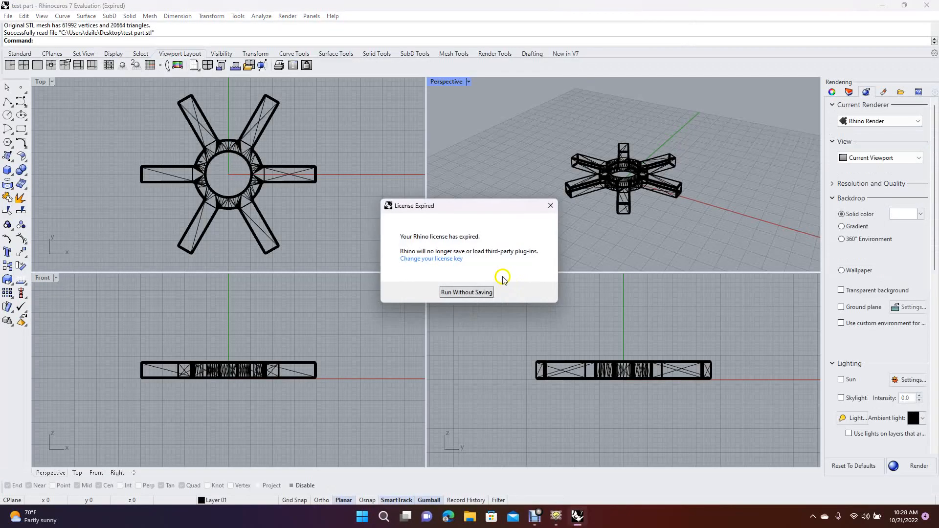
left_click(467, 295)
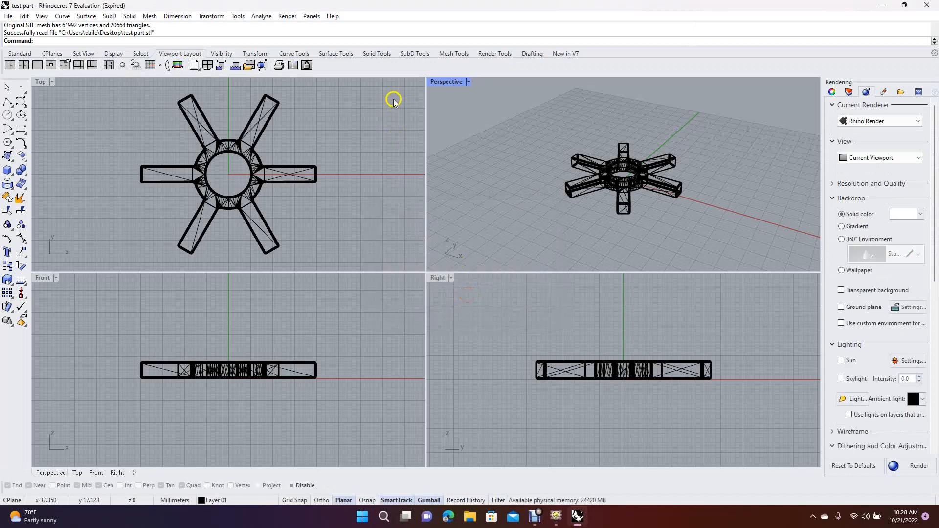
left_click(446, 83)
left_click(445, 82)
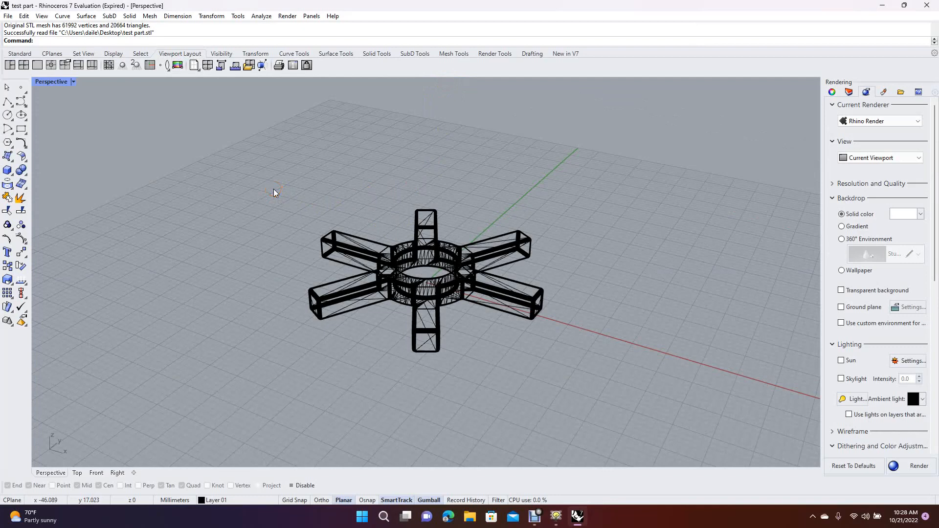
Create a Plastic material coloured Orange and assign it to the imported six-armed mesh
key("ctrl+a")
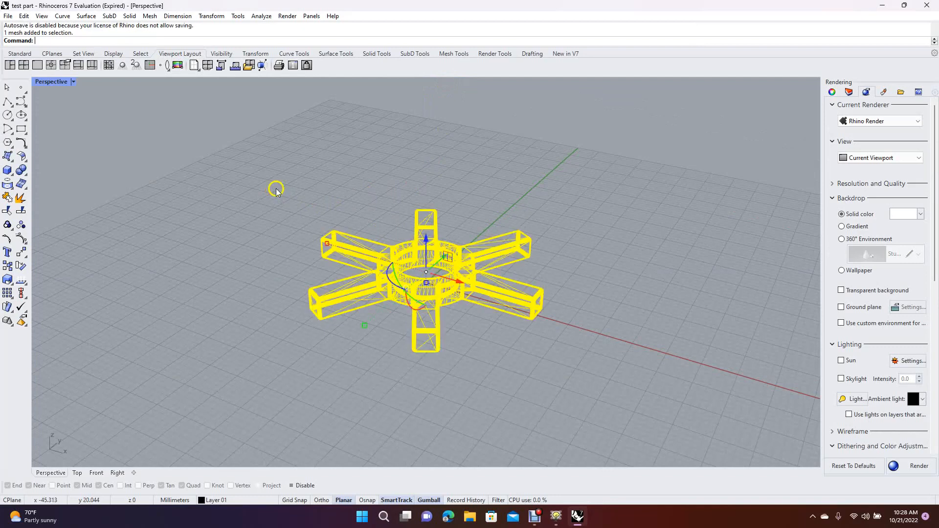
left_click(885, 92)
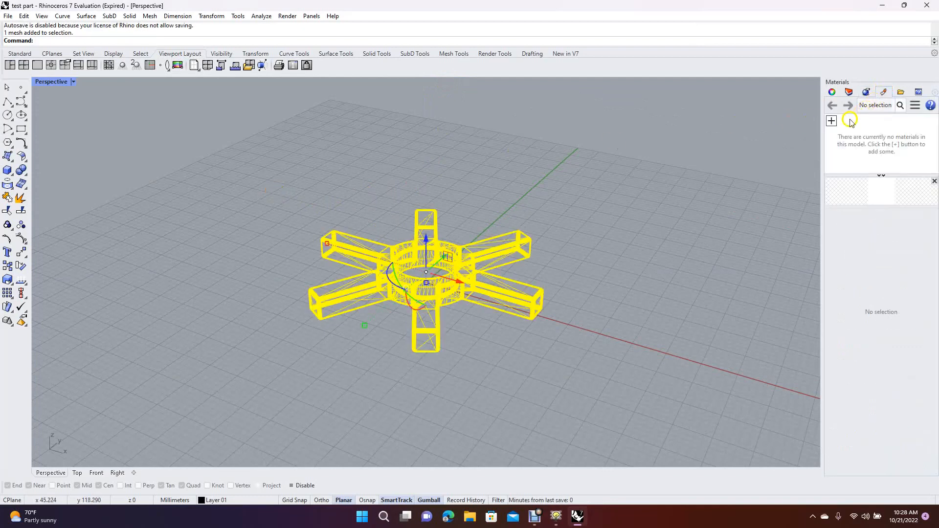
left_click(833, 120)
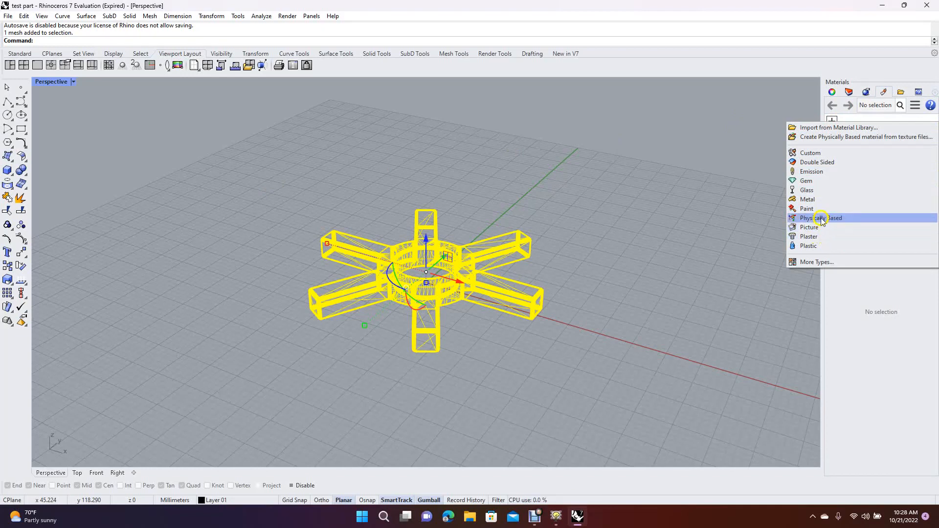
left_click(822, 246)
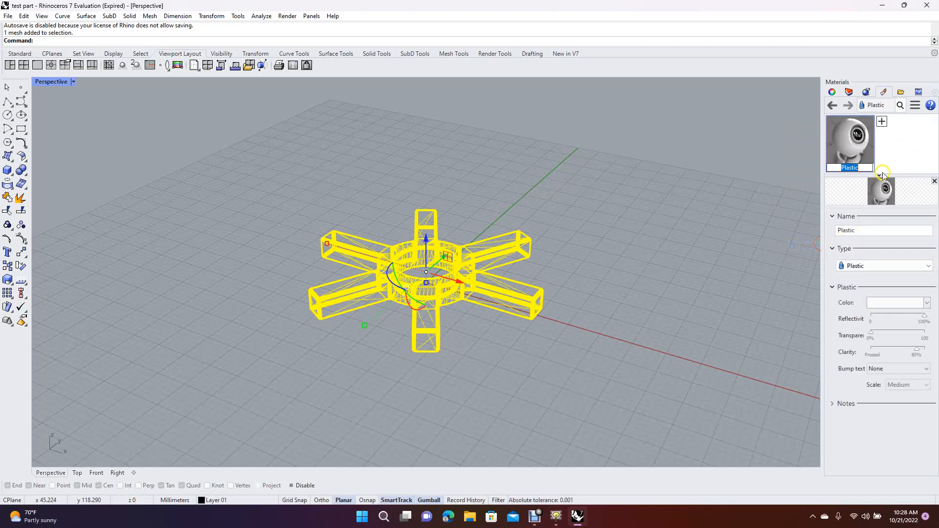
left_click(888, 301)
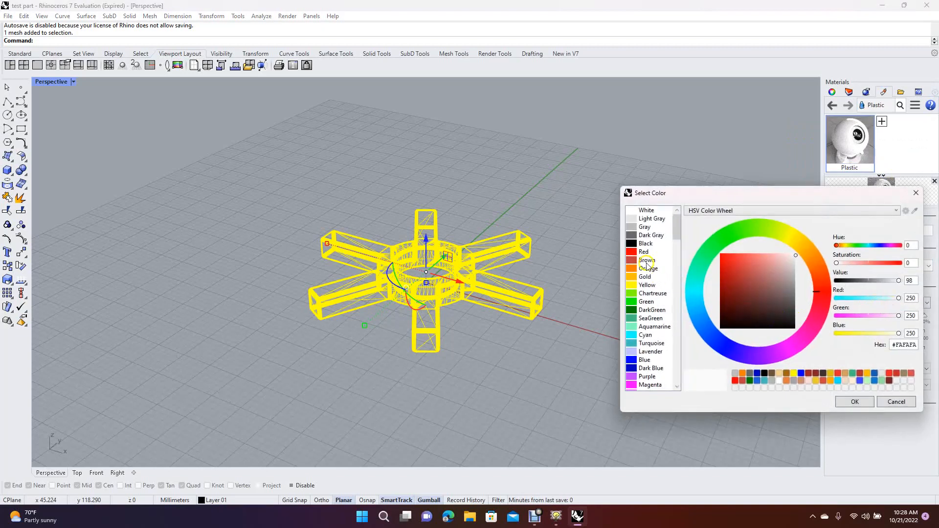
left_click(648, 270)
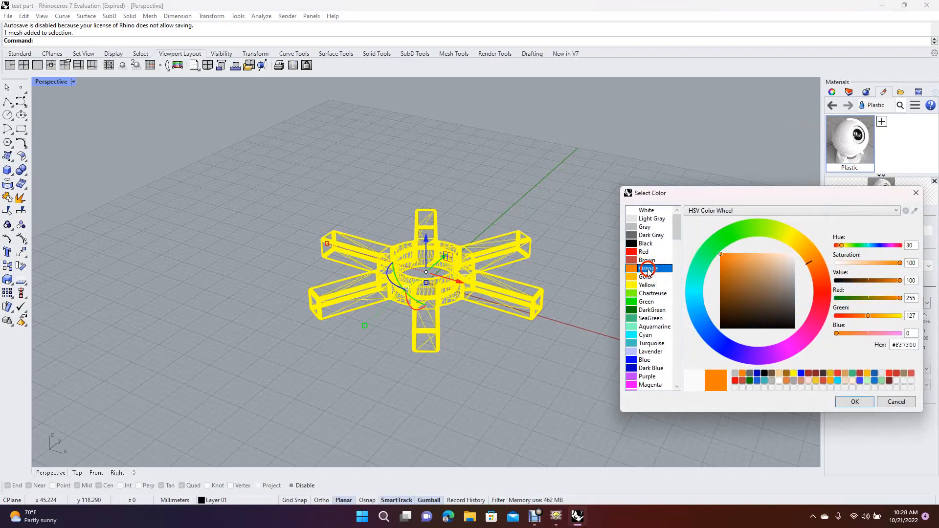
left_click(851, 402)
right_click(849, 141)
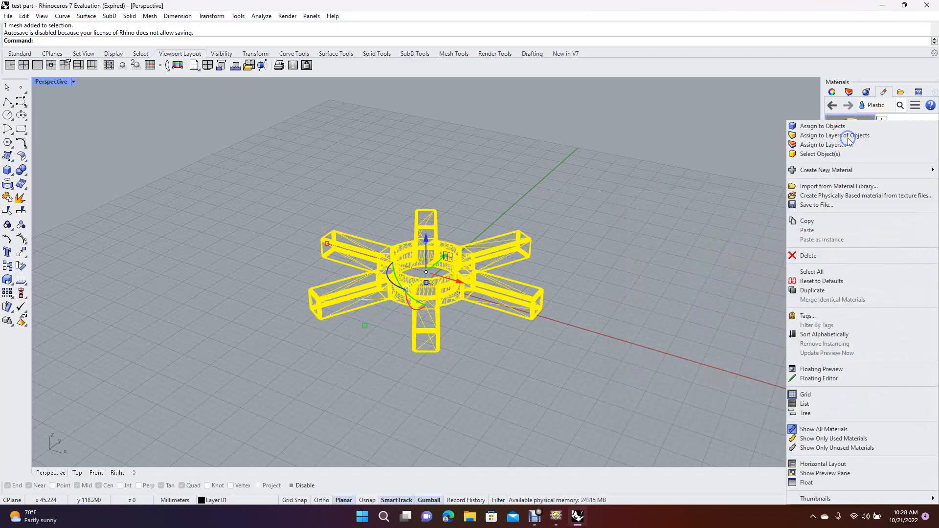
left_click(841, 128)
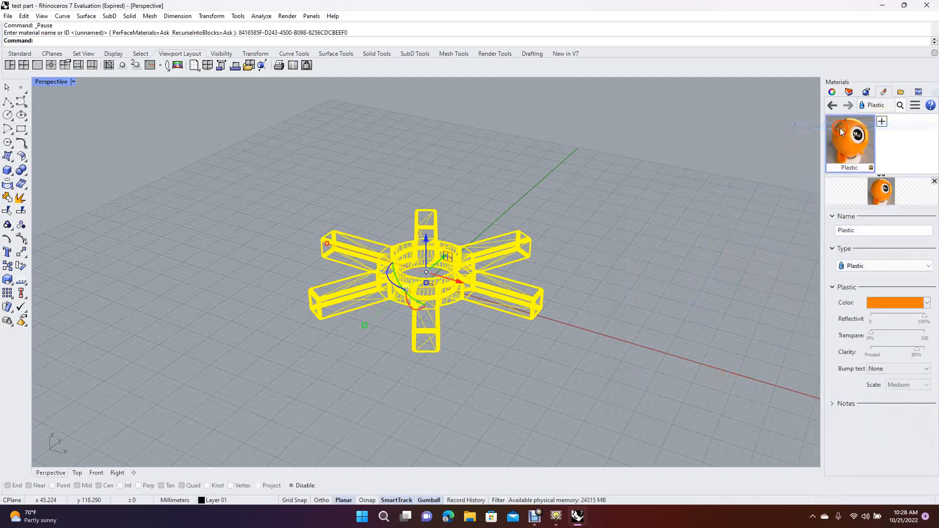
Set the Perspective viewport to Raytraced display and its solid backdrop colour to Dark Gray
left_click(43, 16)
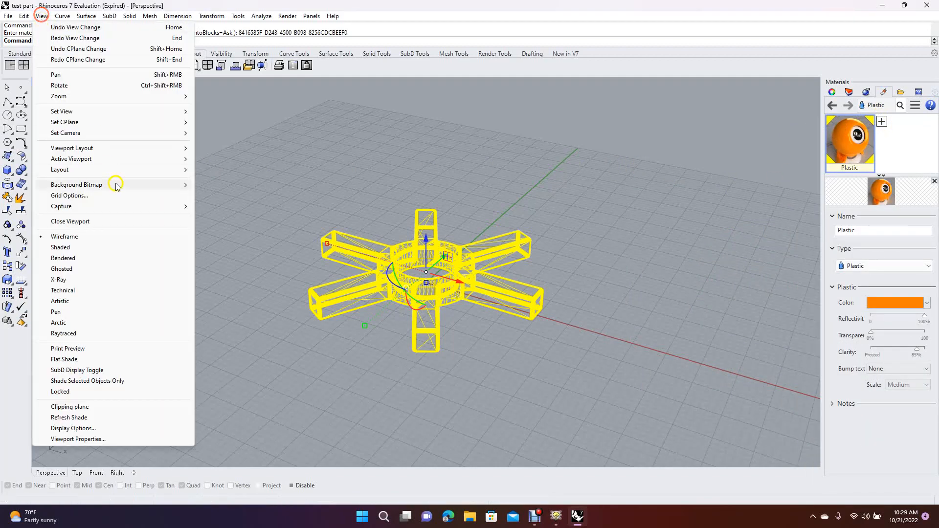
left_click(91, 333)
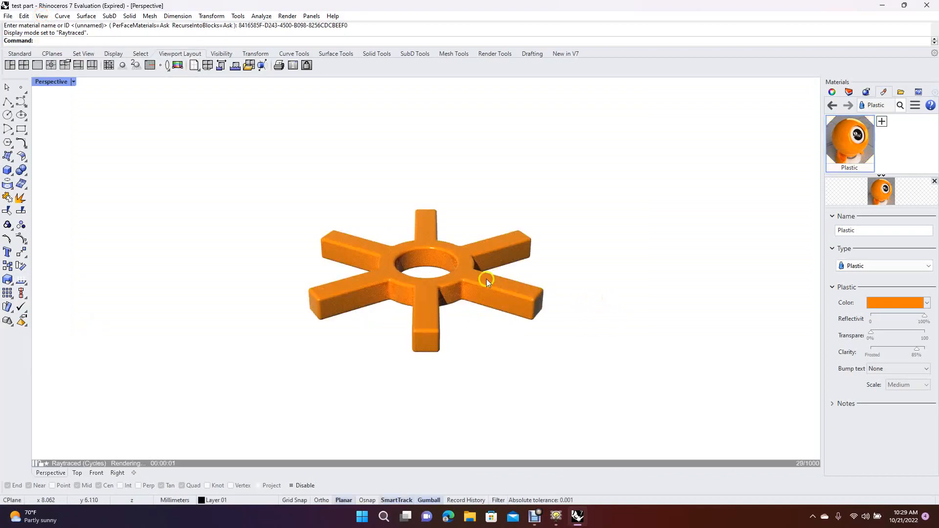
left_click(864, 93)
left_click(865, 93)
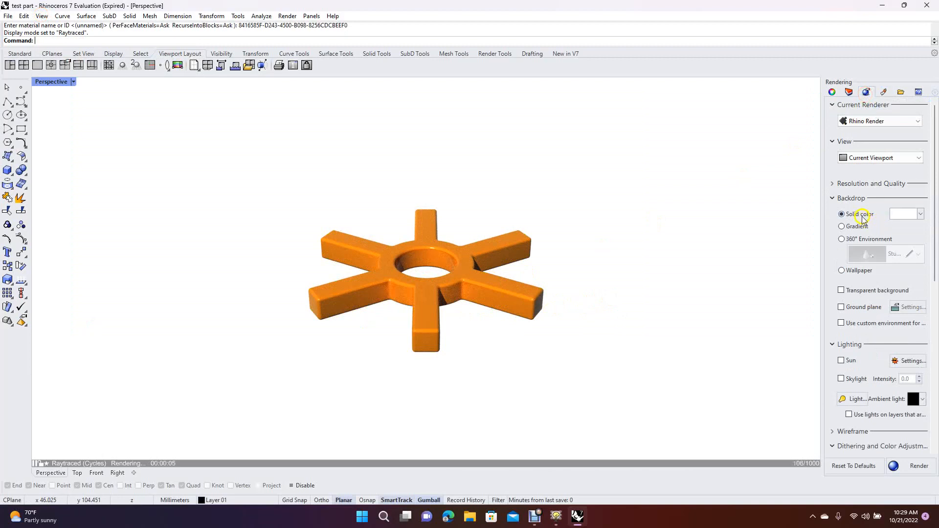
left_click(904, 214)
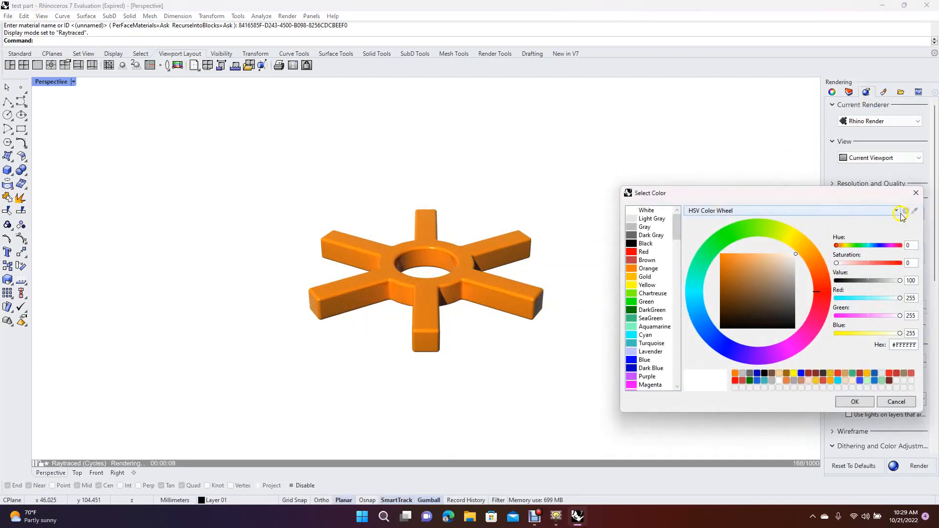
left_click(645, 235)
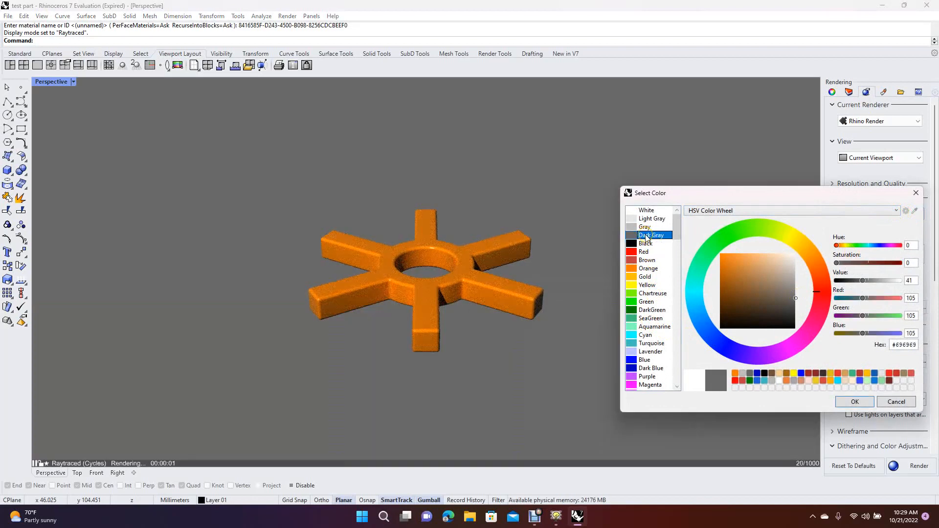
left_click(854, 401)
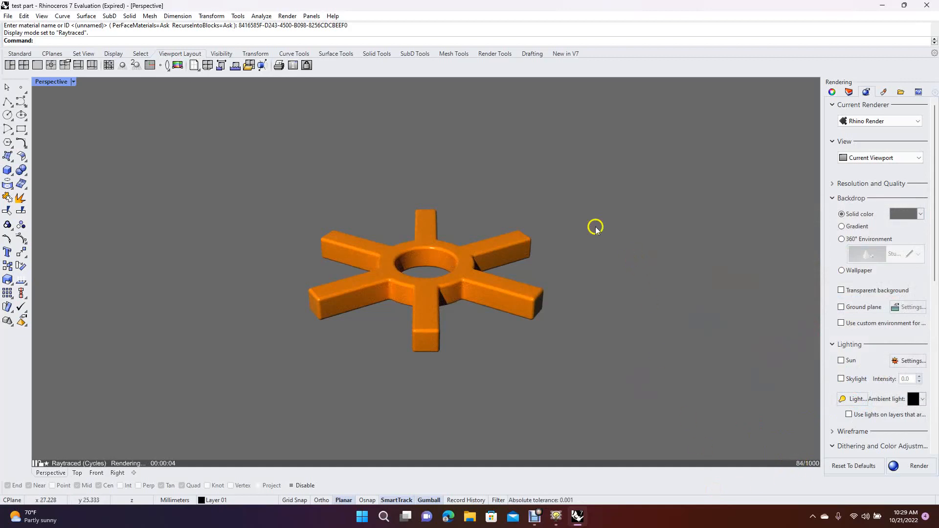
Tilt the raytraced part toward a higher view and capture a rectangular screen snip around it
mouse_move(563, 184)
right_mouse_down()
mouse_move(558, 214)
mouse_move(557, 201)
right_mouse_up()
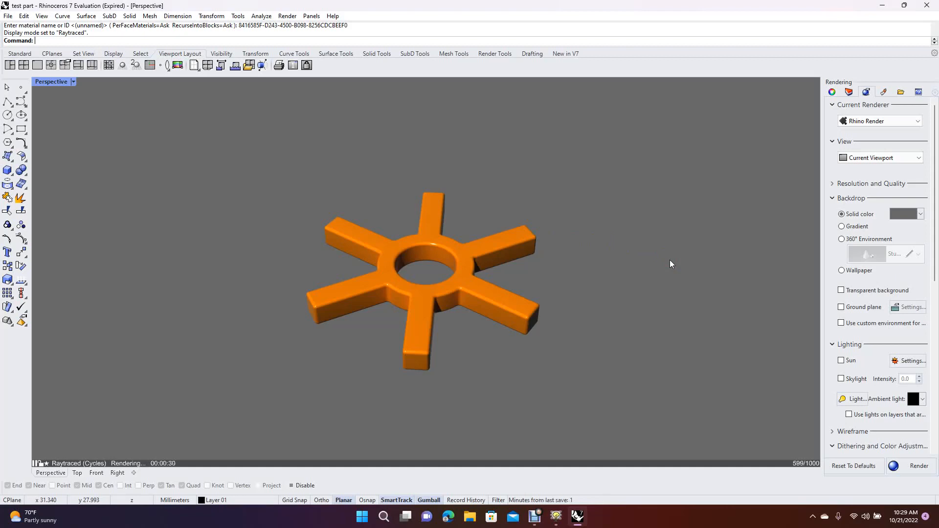
key("alt+s")
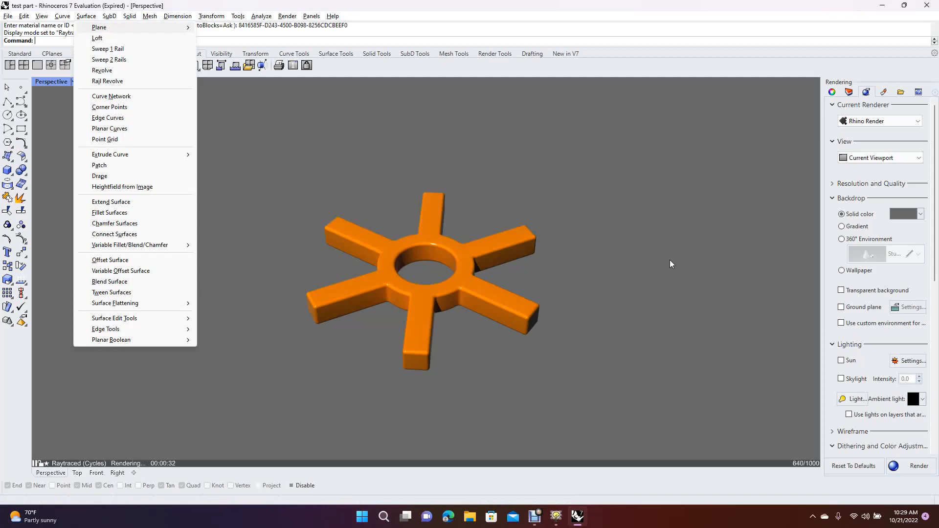
left_click(660, 248)
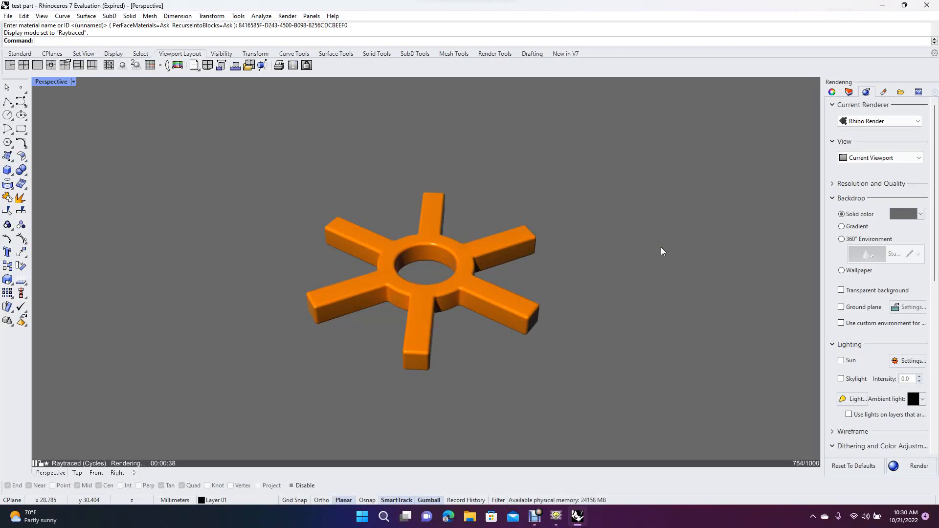
key("super+shift+s")
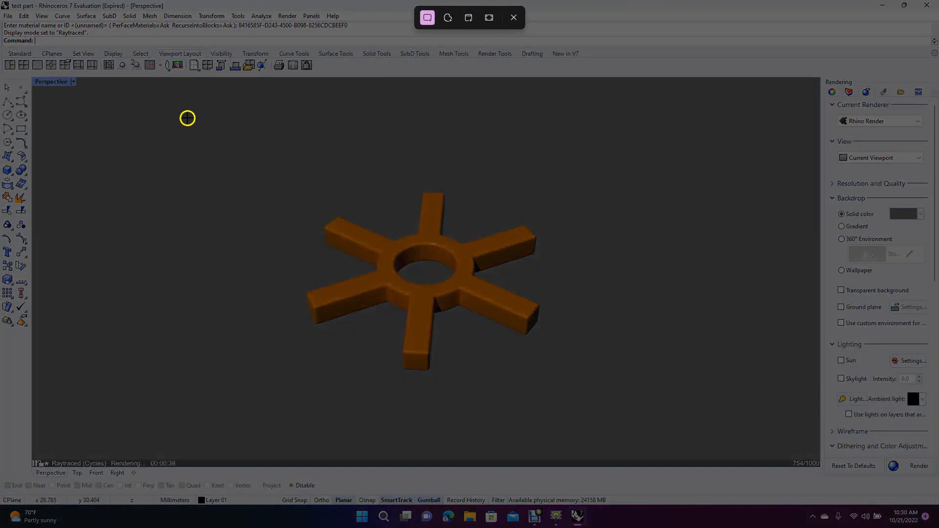
left_click_drag(219, 117, 636, 428)
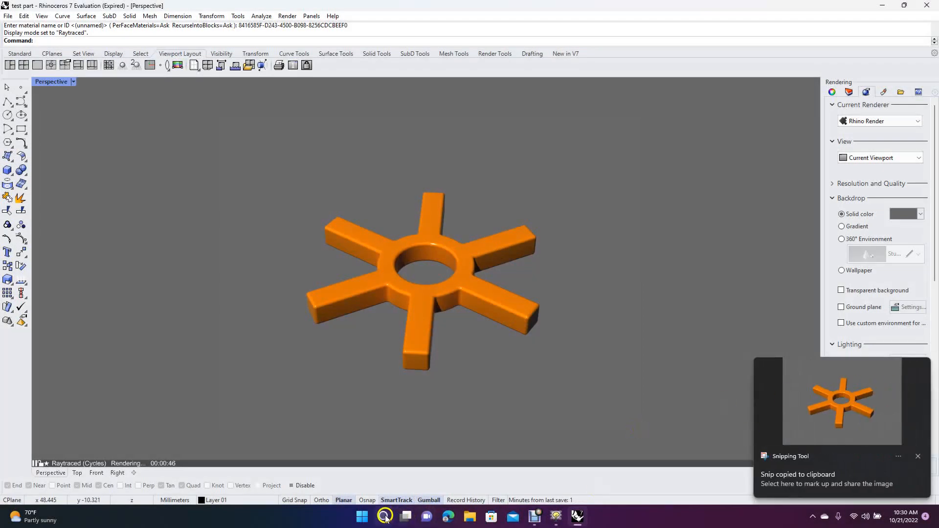
Switch to Paint, paste the captured snip of the orange part onto the canvas, and crop the image to the pasted selection
left_click(364, 516)
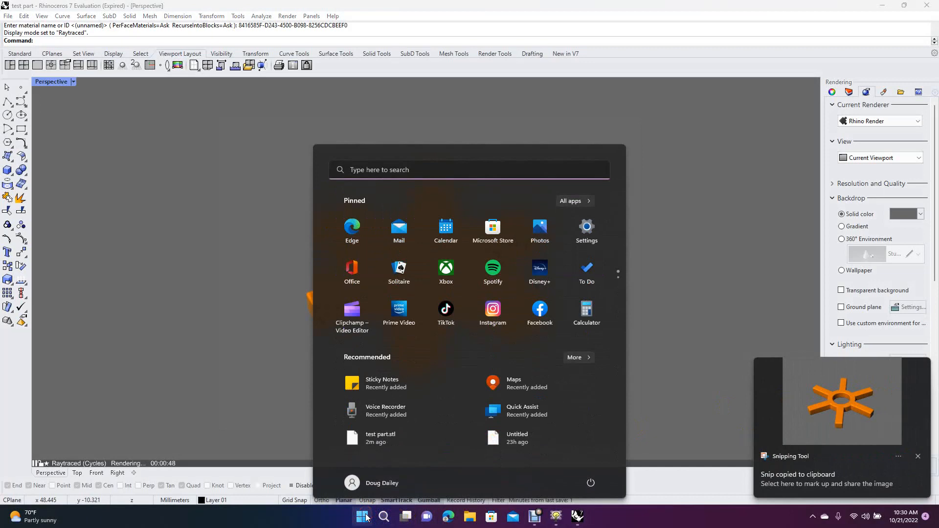
left_click(366, 170)
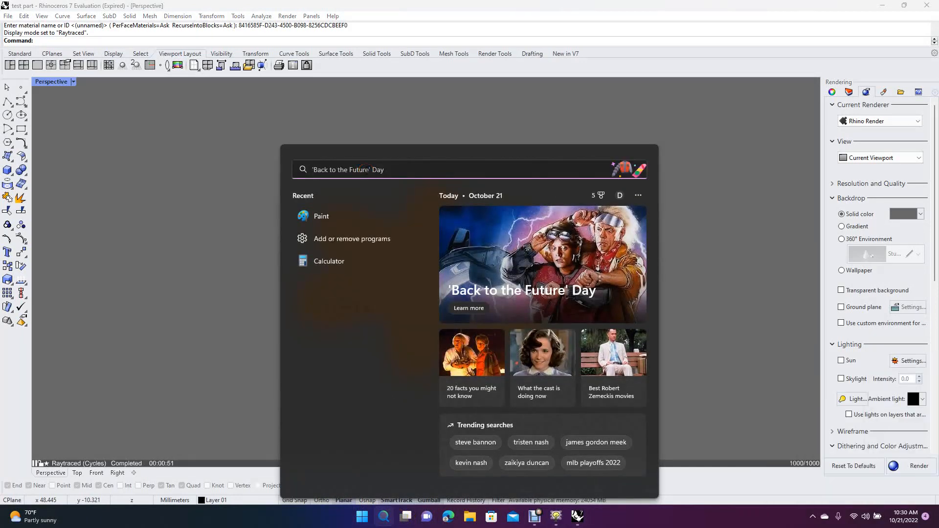
left_click(329, 215)
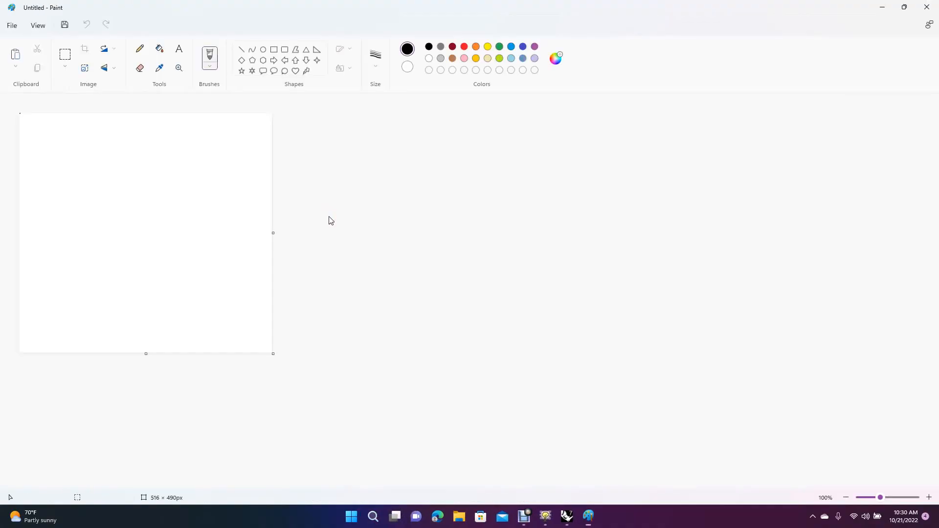
left_click(149, 250)
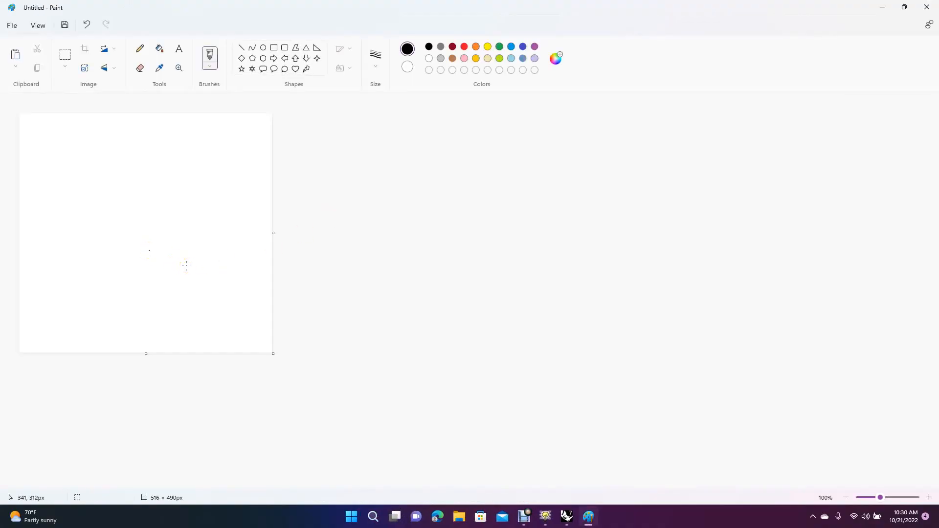
key("ctrl+v")
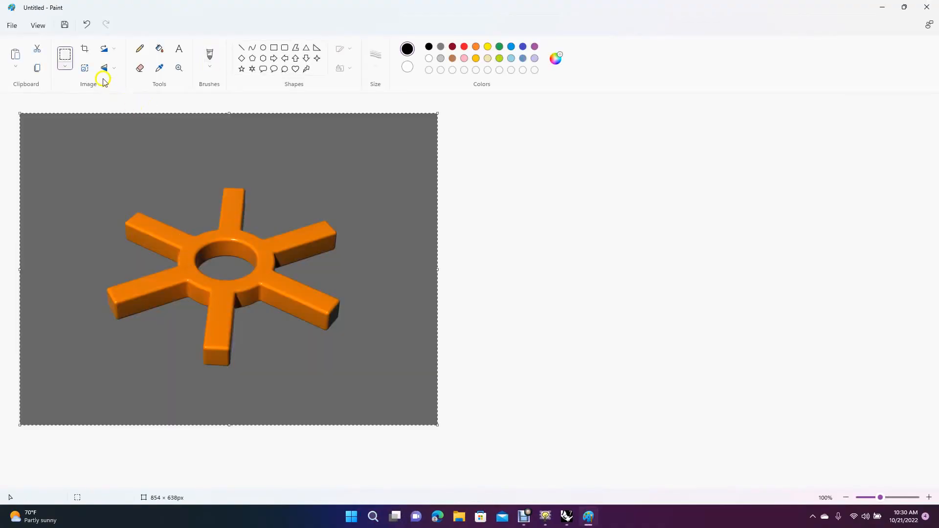
left_click(86, 51)
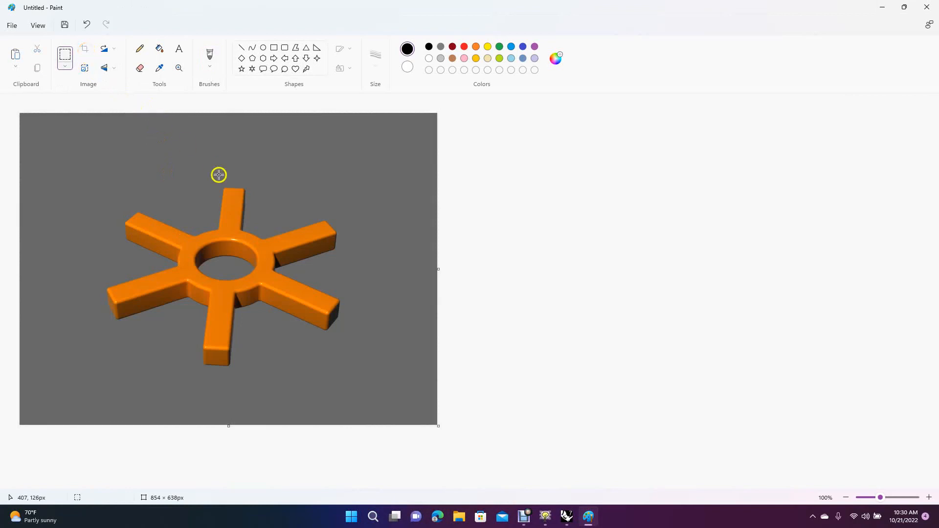
Save the image to the desktop as a JPEG named Test part and close Paint
left_click(13, 27)
left_click(45, 107)
left_click(150, 123)
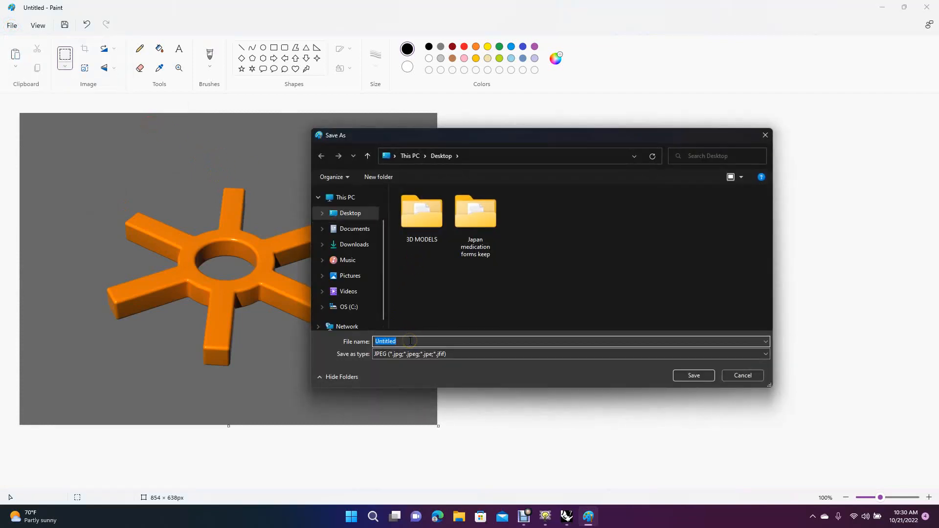
type("Test part")
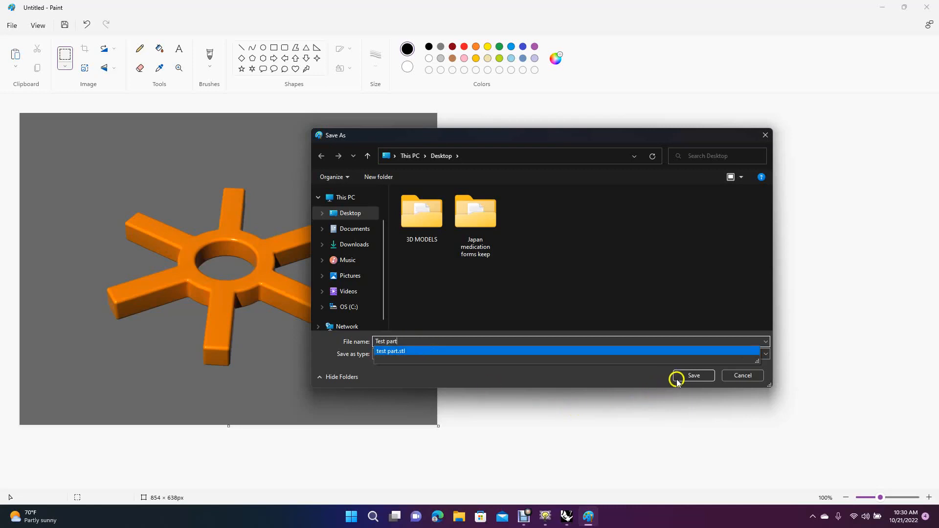
left_click(694, 374)
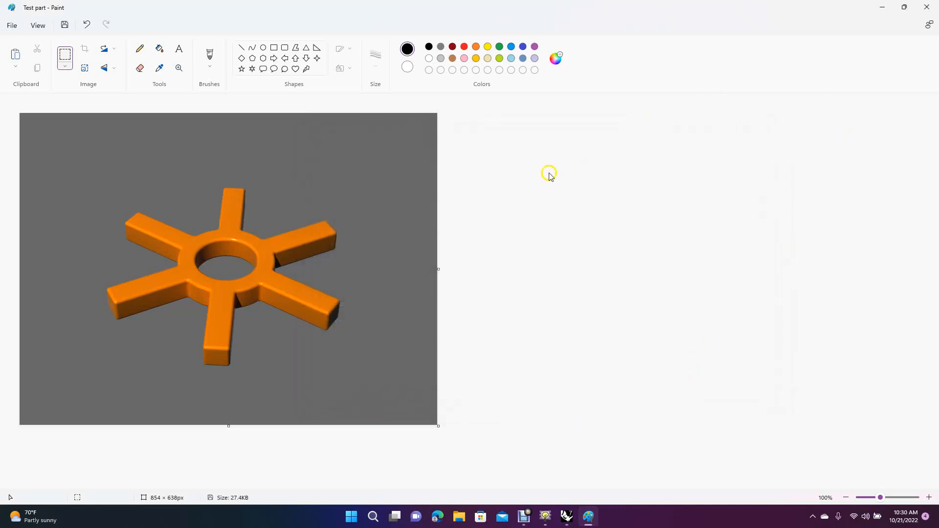
left_click(926, 9)
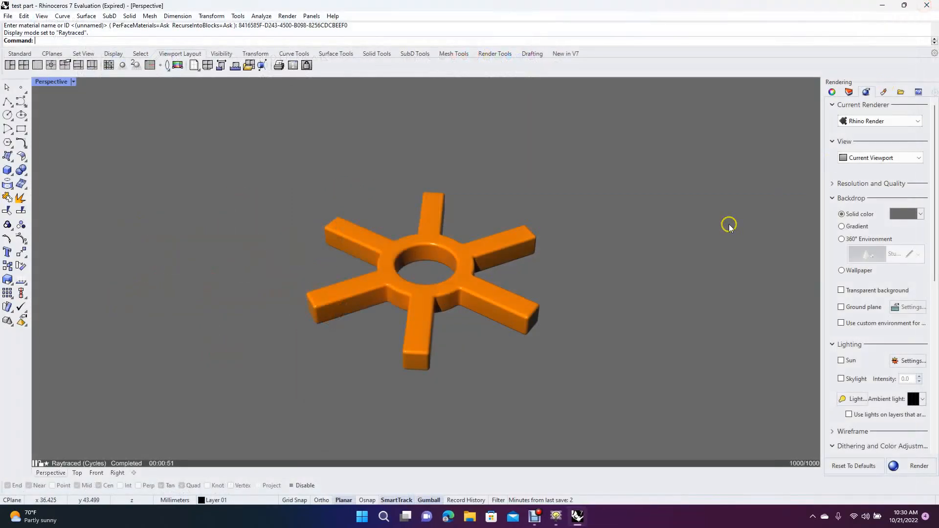
Close Rhino without saving changes to test part and decline installing the available update
left_click(926, 7)
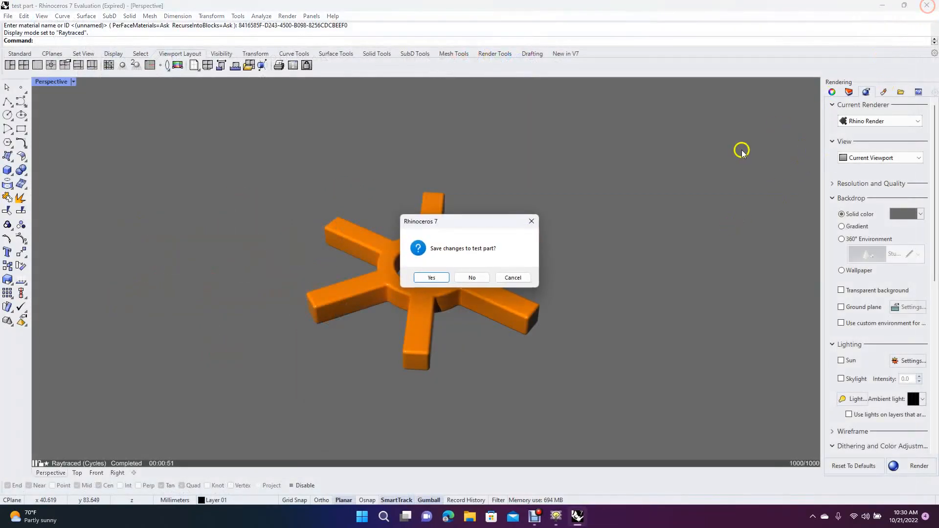
left_click(472, 278)
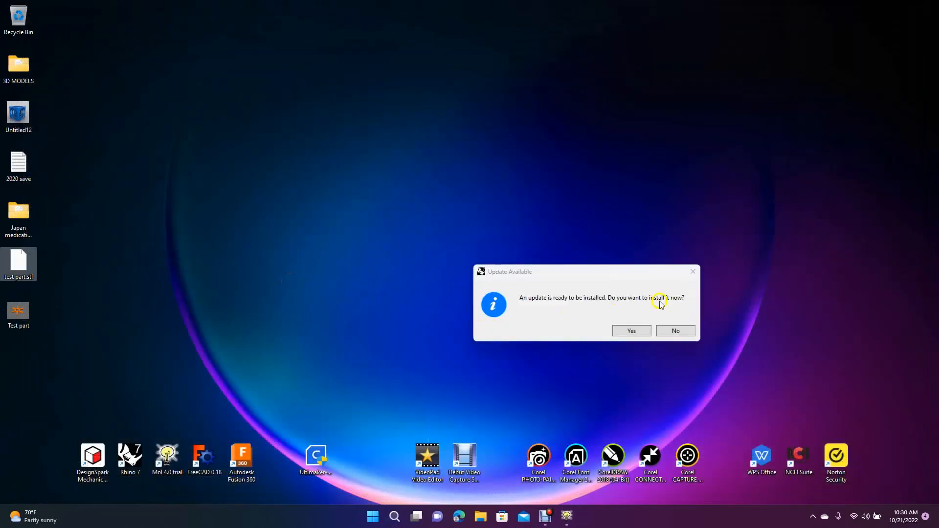
left_click(674, 331)
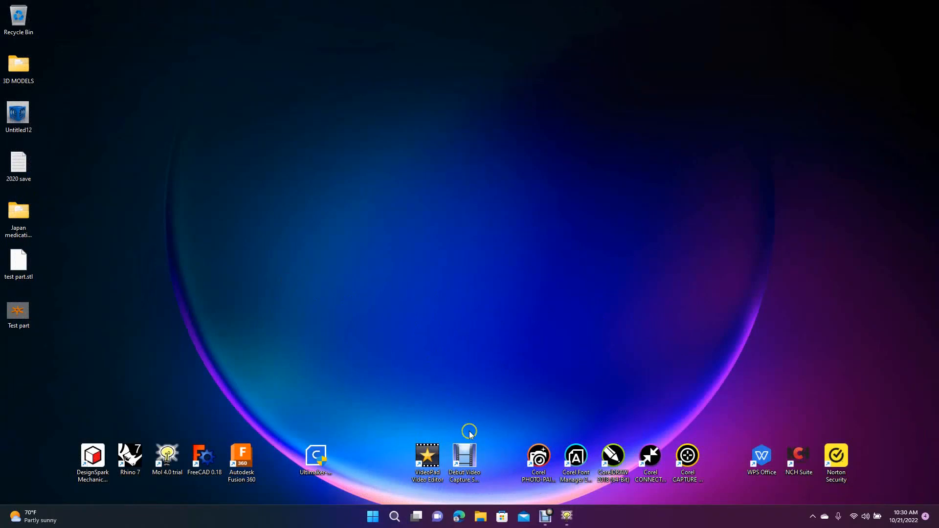
Switch to MoI and examine the file formats offered for saving the six-armed part, without saving a file
left_click(570, 517)
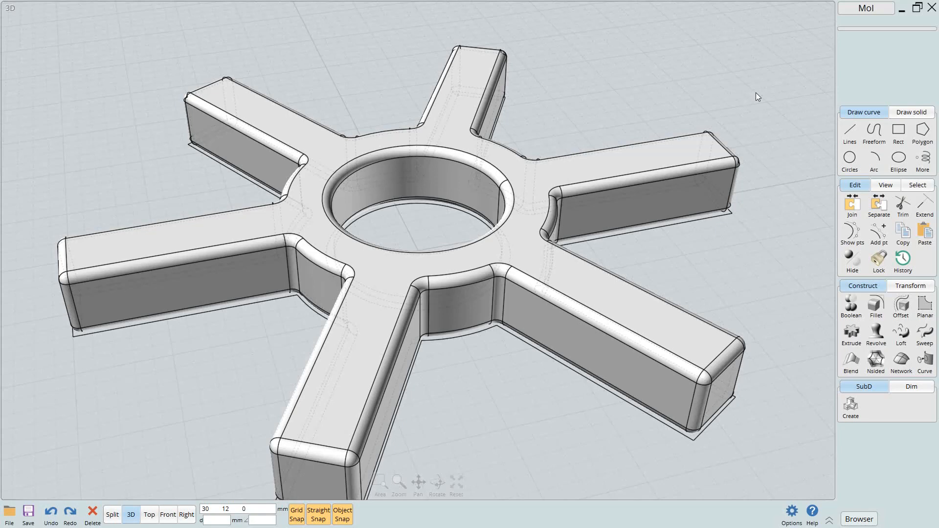
left_click(854, 364)
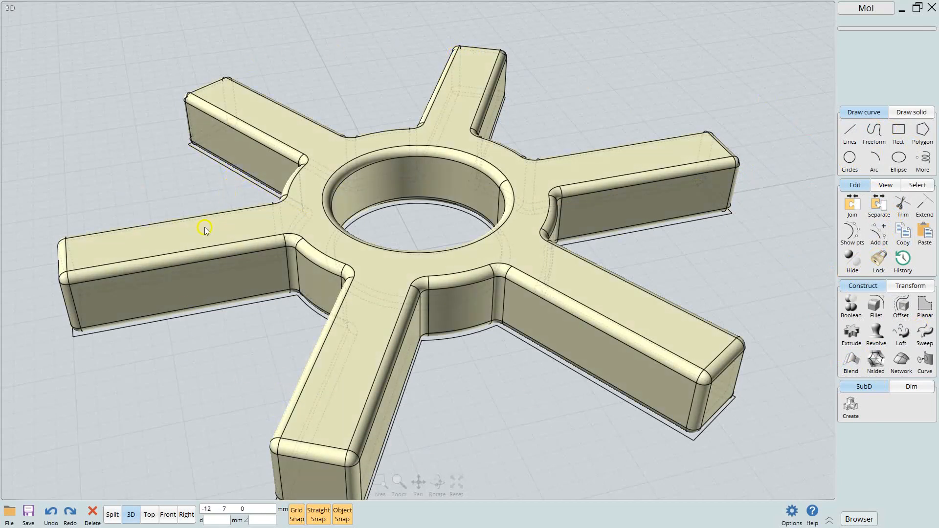
left_click(10, 521)
left_click(28, 518)
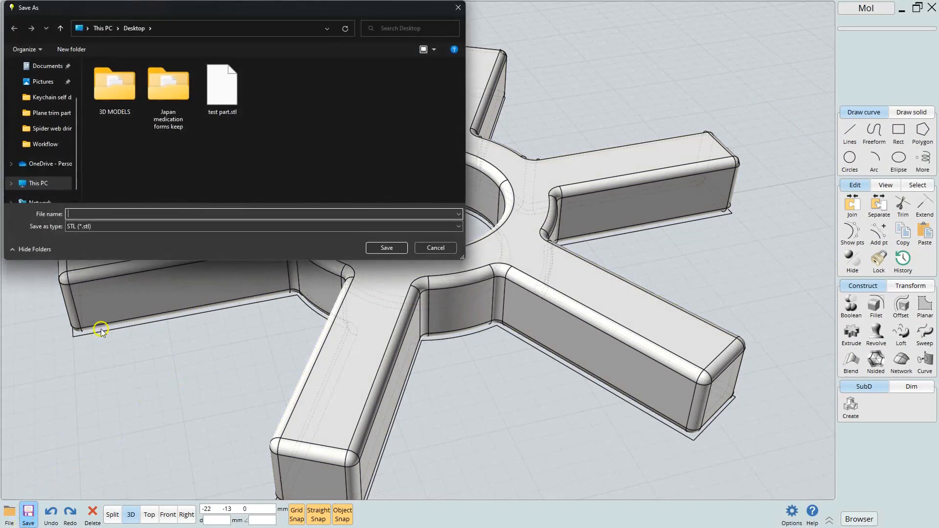
left_click(107, 226)
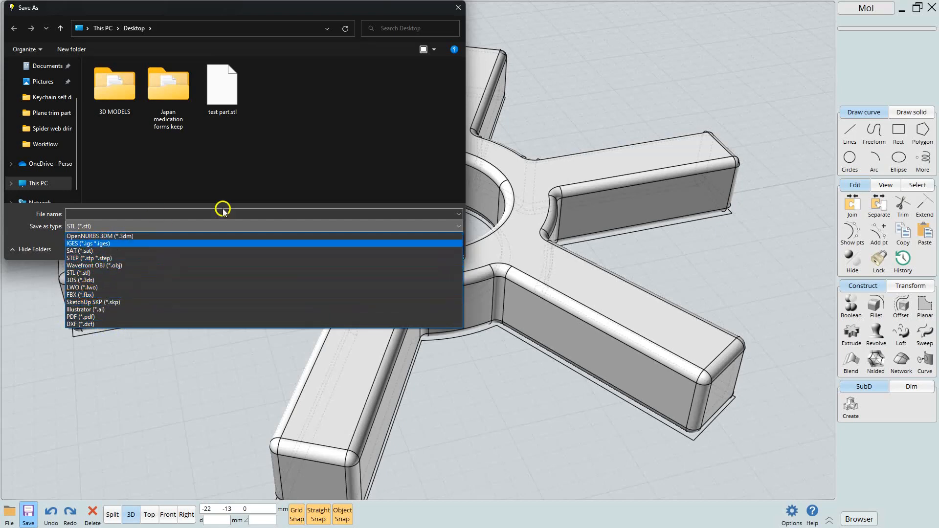
left_click(292, 126)
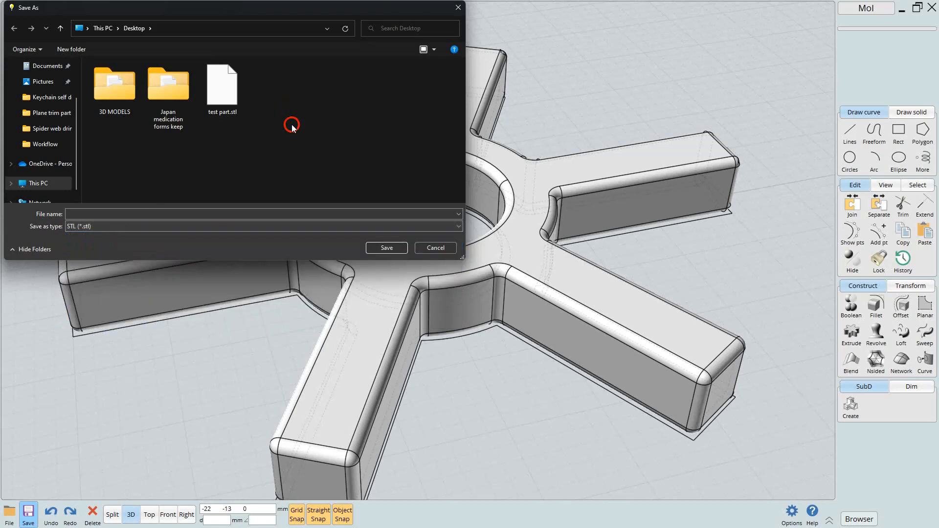
left_click(435, 249)
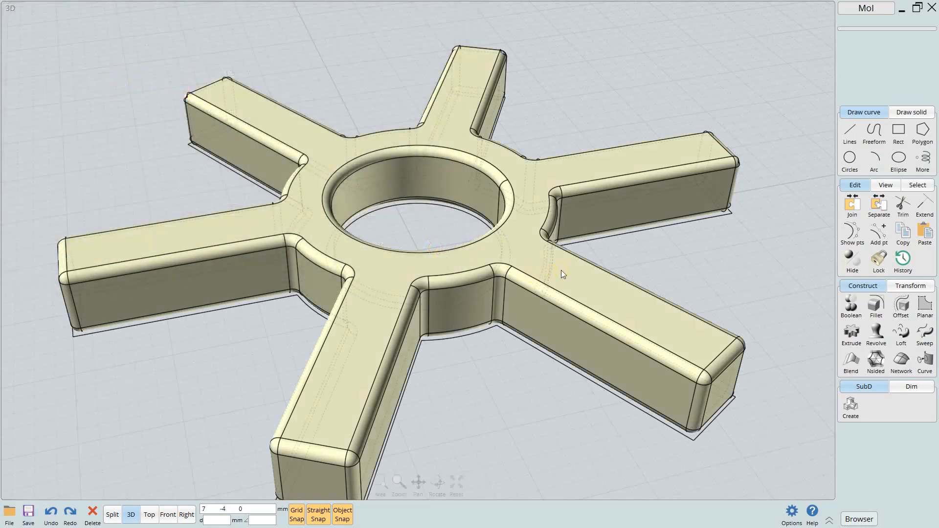
left_click(628, 242)
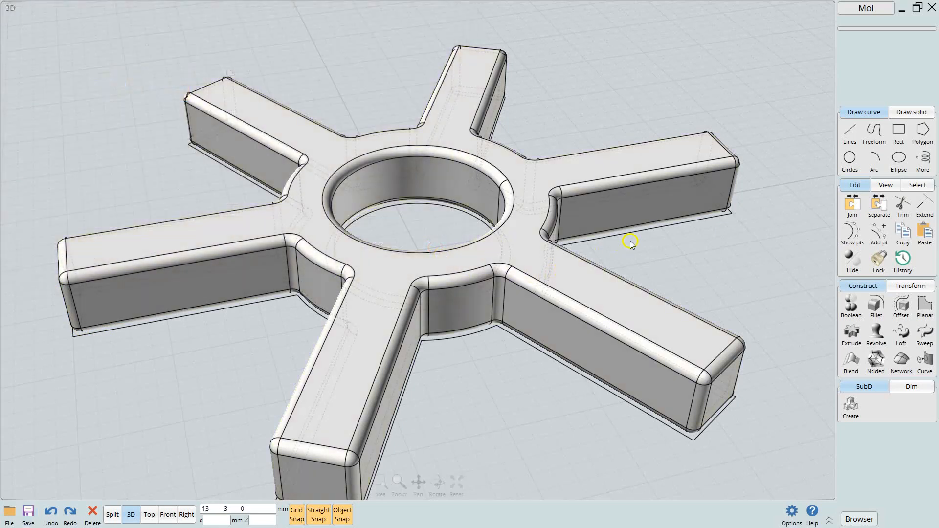